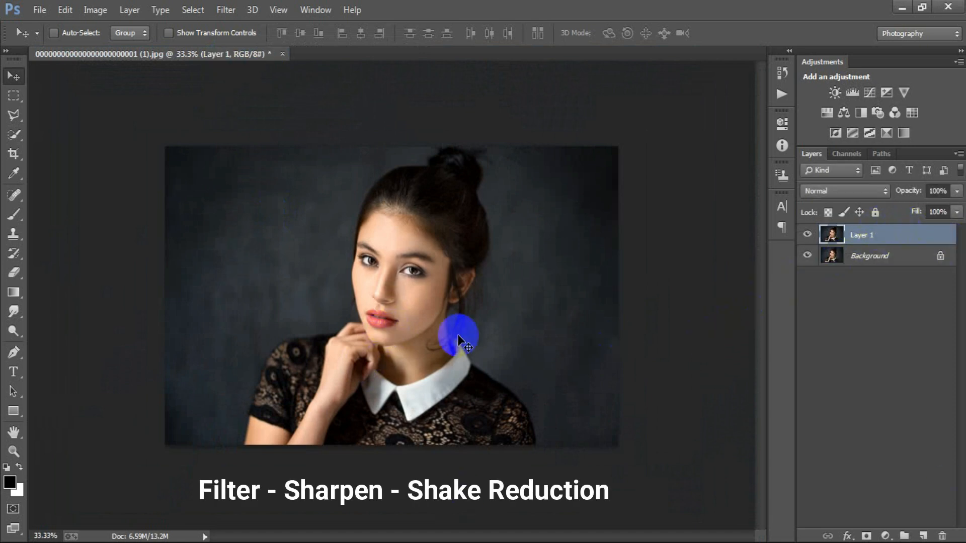
# Apply the Shake Reduction filter to Layer 1 and compare the result by toggling the layer's visibility
pyautogui.click(221, 11)
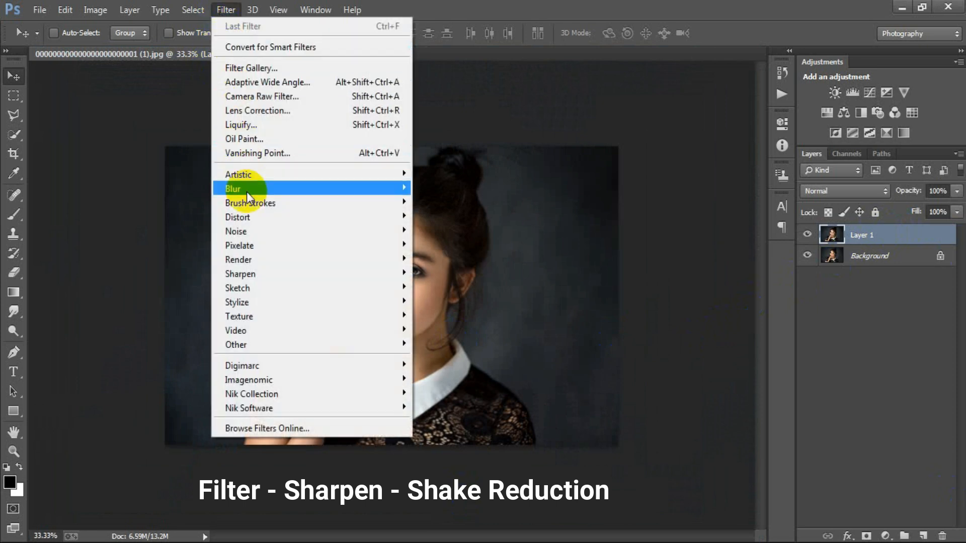
pyautogui.moveTo(252, 278)
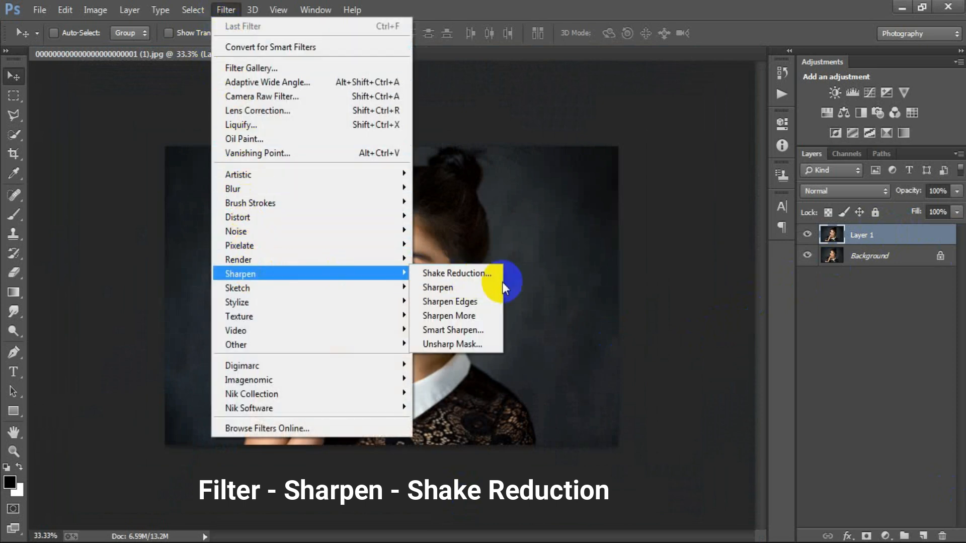
pyautogui.click(469, 273)
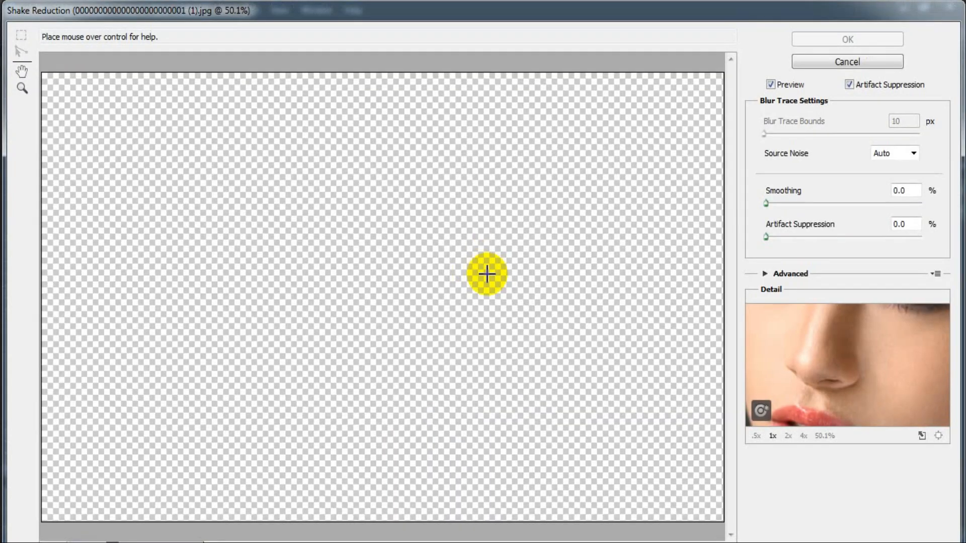
pyautogui.click(493, 280)
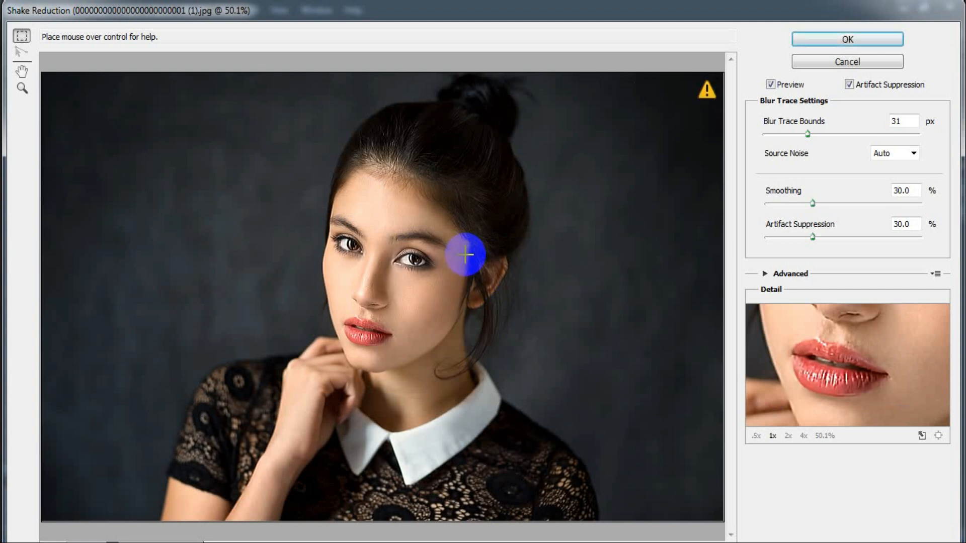
pyautogui.click(849, 41)
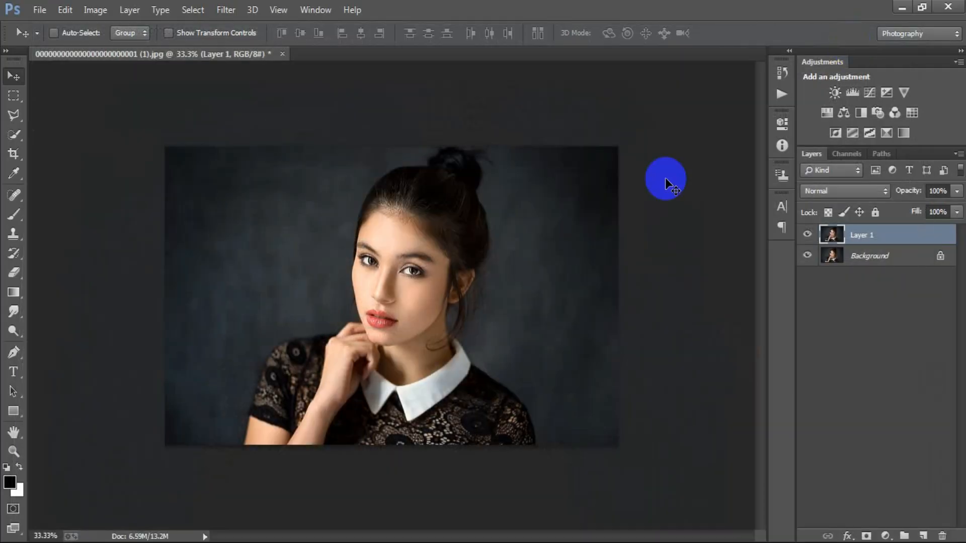
pyautogui.click(806, 235)
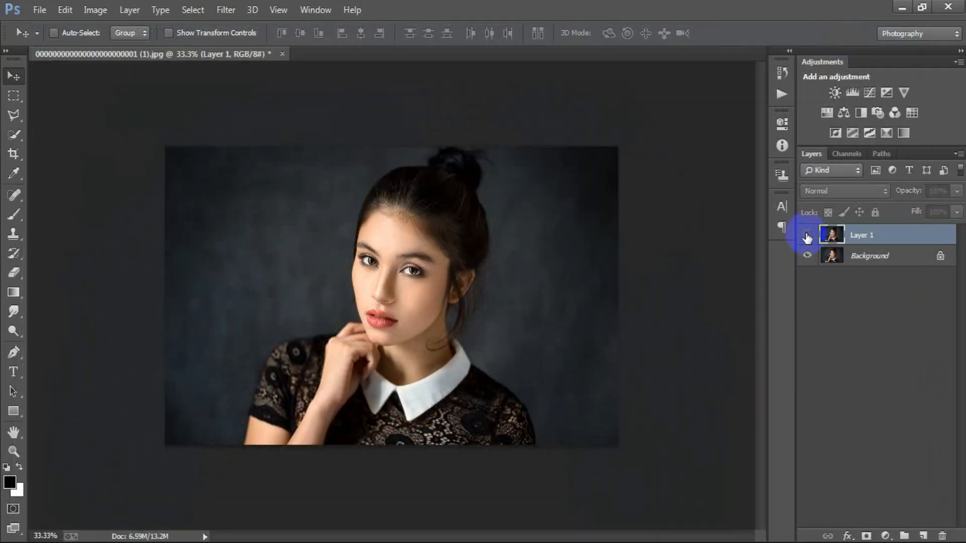
pyautogui.click(807, 235)
# Duplicate Layer 1 and apply a High Pass filter with a 2-pixel radius to the copy
pyautogui.hotkey('ctrl', 'j')
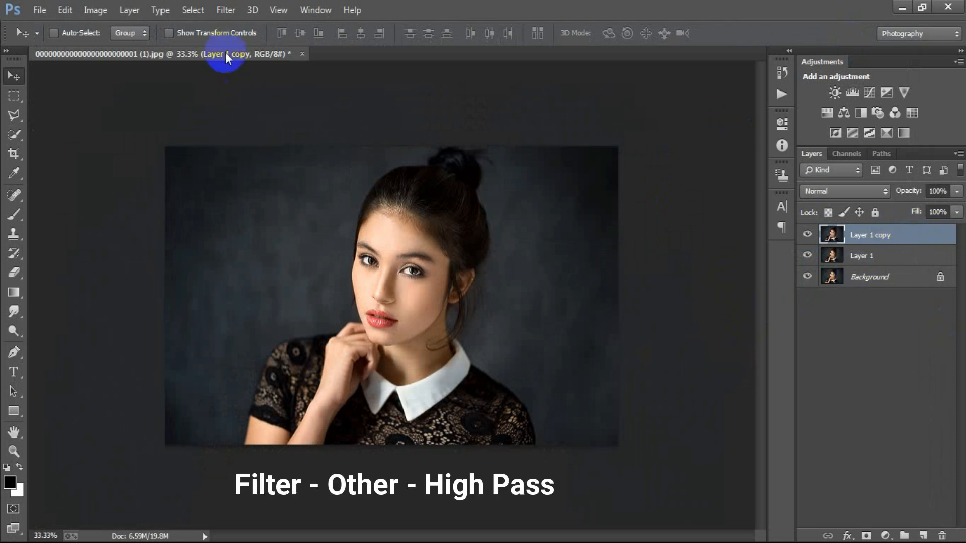
pyautogui.click(226, 9)
pyautogui.moveTo(291, 344)
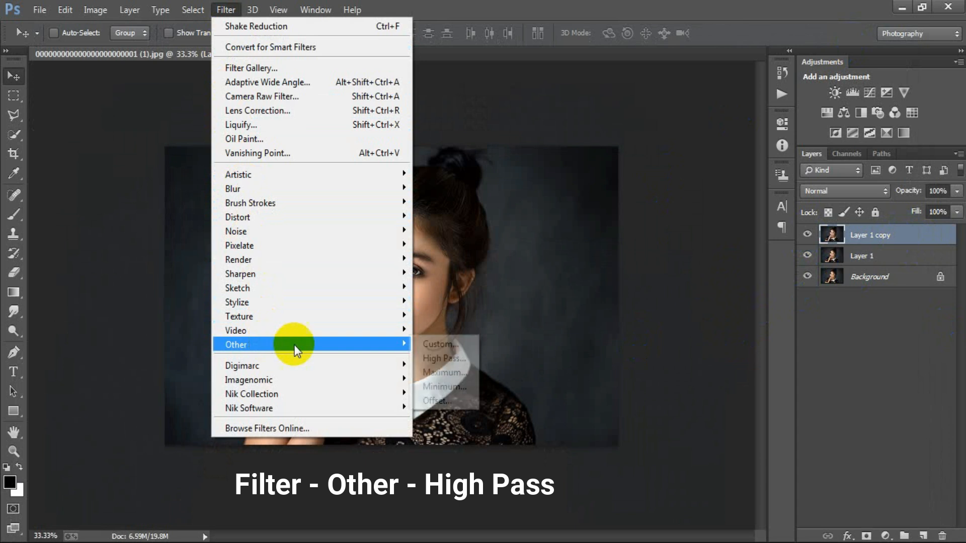
pyautogui.click(457, 358)
pyautogui.write('2')
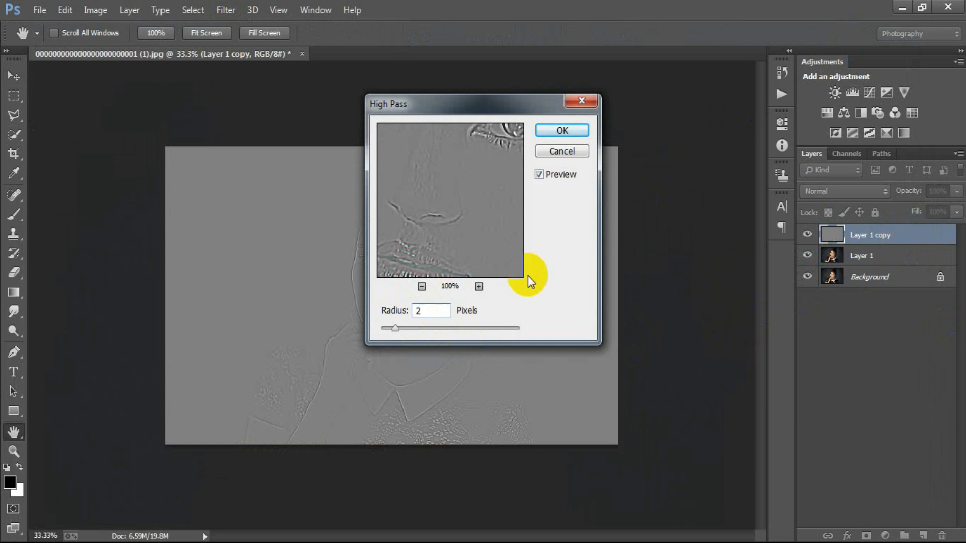
pyautogui.click(568, 133)
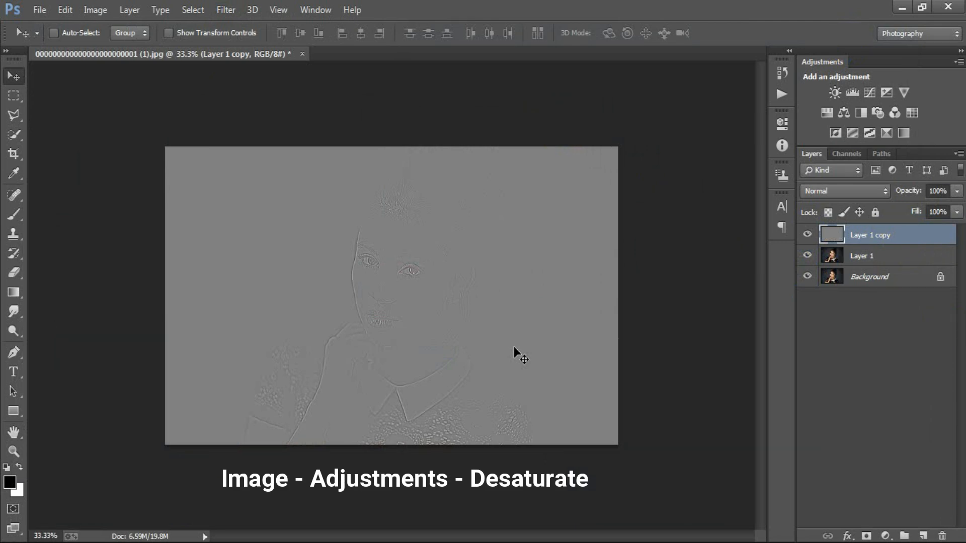
# Desaturate the High Pass layer and set its blend mode to Linear Light
pyautogui.click(95, 10)
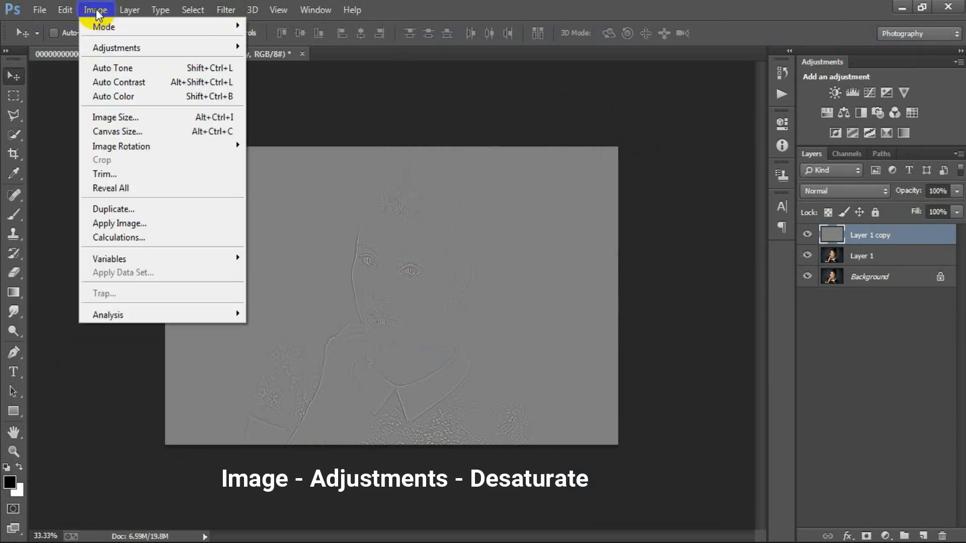
pyautogui.moveTo(116, 45)
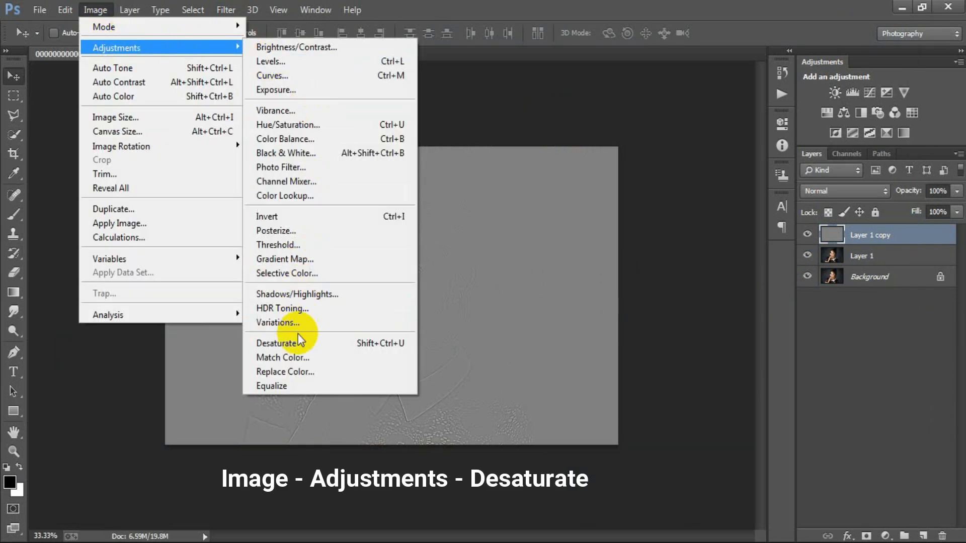
pyautogui.click(352, 343)
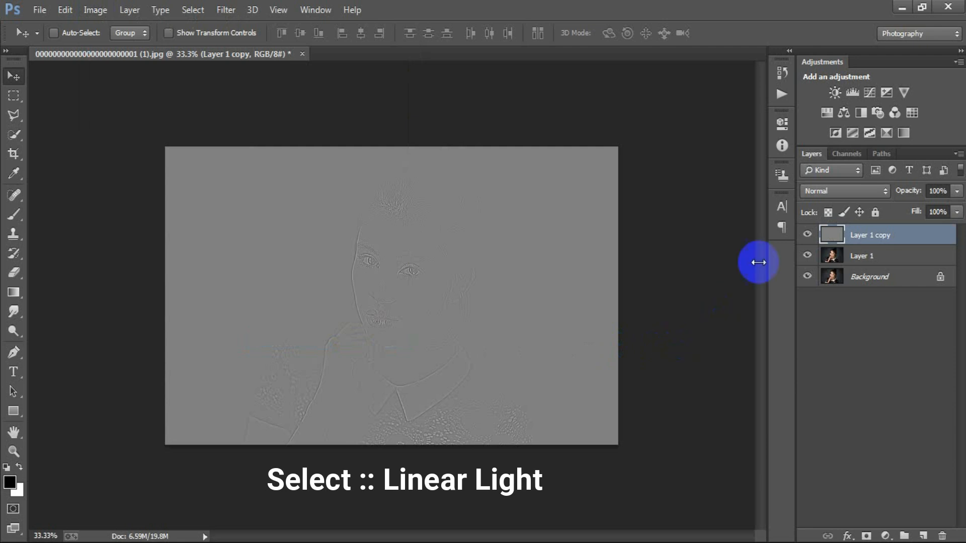
pyautogui.click(810, 194)
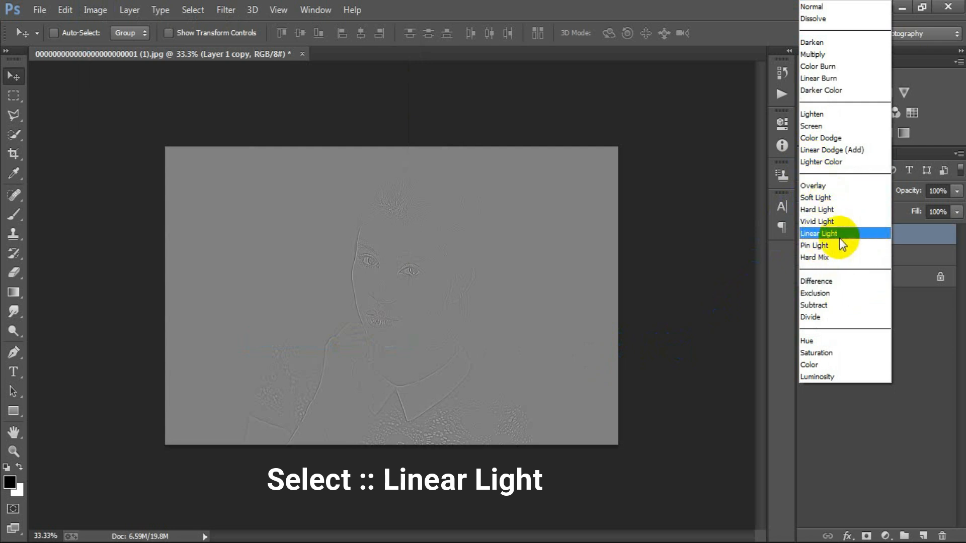
pyautogui.click(874, 233)
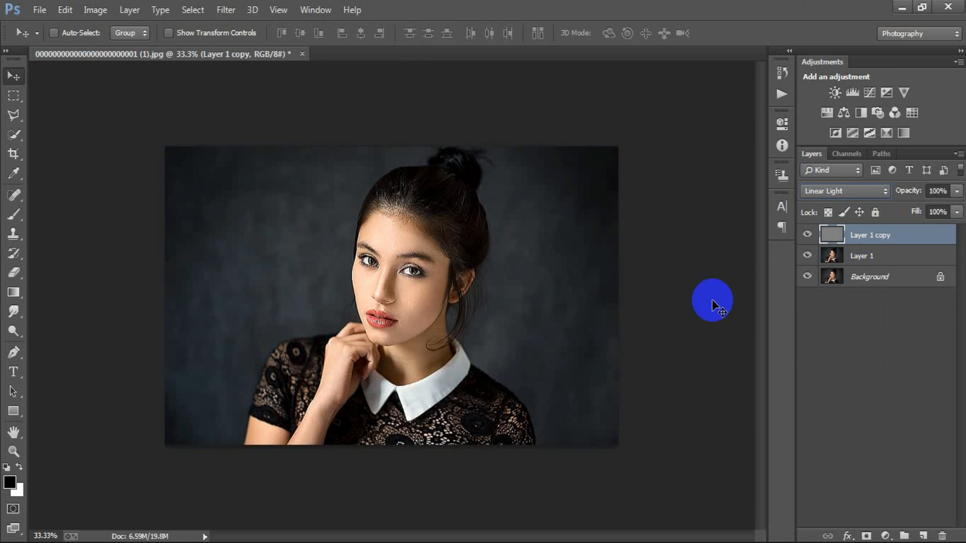
# Merge Layer 1 and Layer 1 copy into one layer and toggle its visibility to compare with the original
pyautogui.keyDown('ctrl'); pyautogui.click(912, 256); pyautogui.keyUp('ctrl')
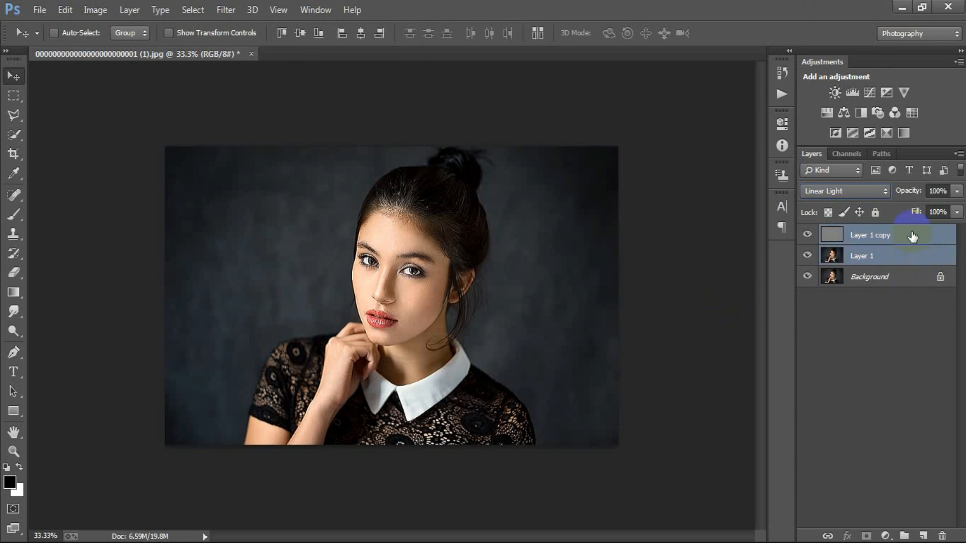
pyautogui.hotkey('ctrl', 'e')
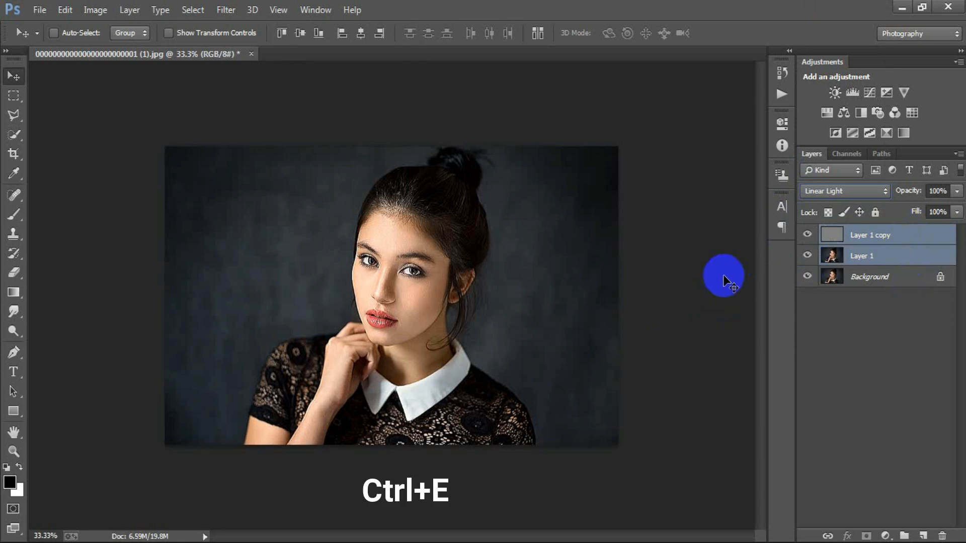
pyautogui.click(807, 236)
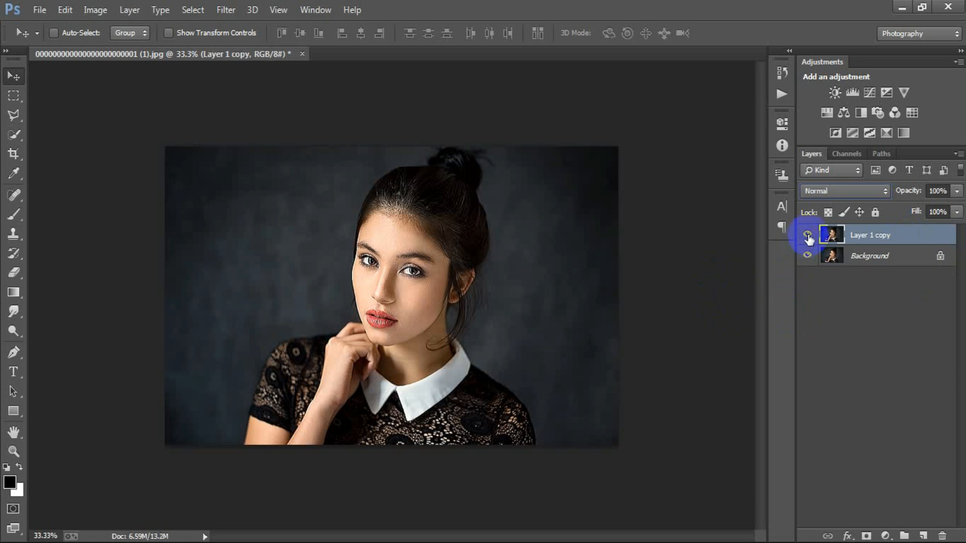
pyautogui.click(807, 236)
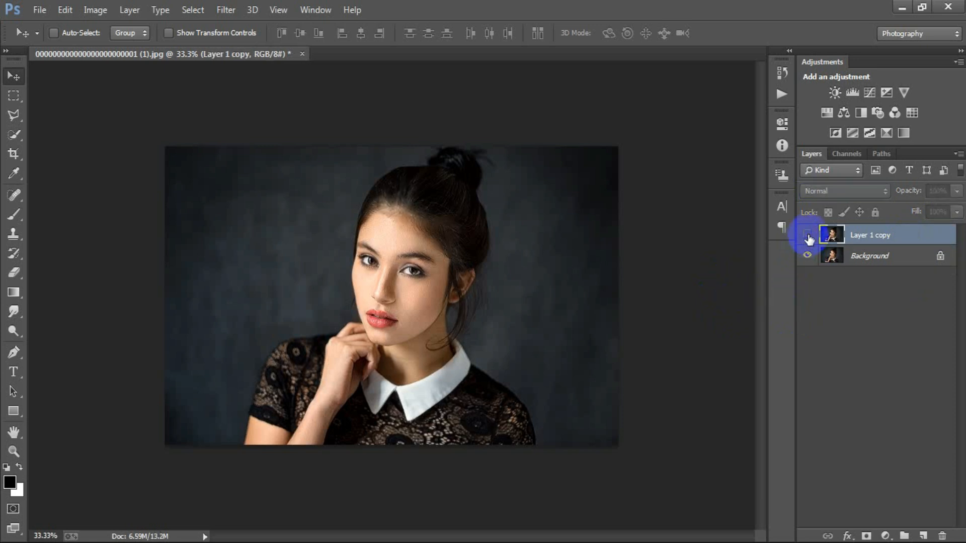
# Stamp all visible layers onto a new layer and apply the Diffuse filter to it in Anisotropic mode
pyautogui.hotkey('ctrl', 'shift', 'alt', 'e')
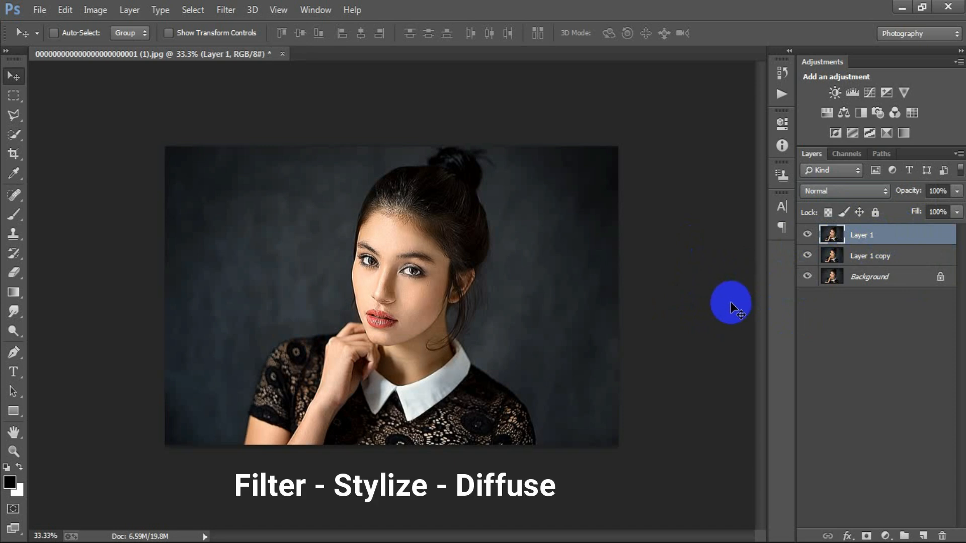
pyautogui.click(232, 11)
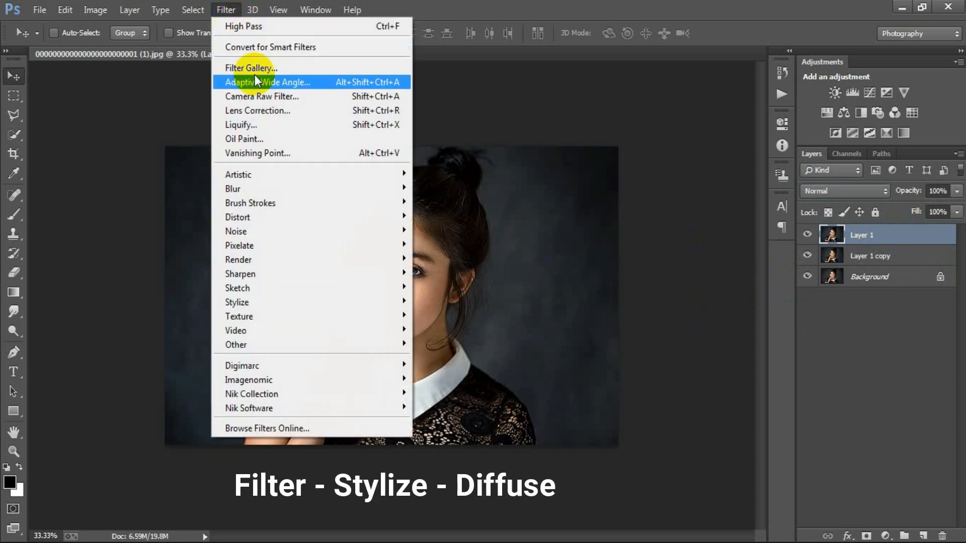
pyautogui.moveTo(301, 305)
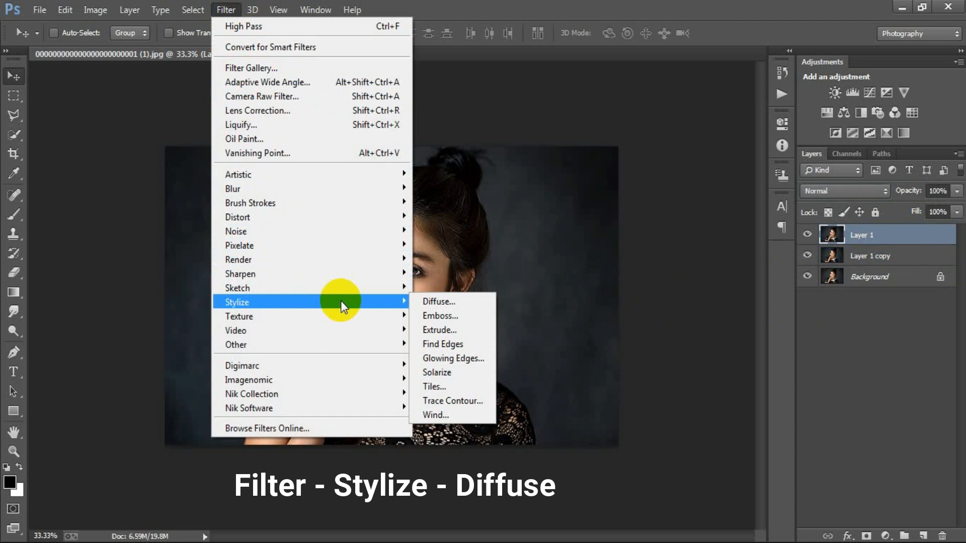
pyautogui.click(445, 301)
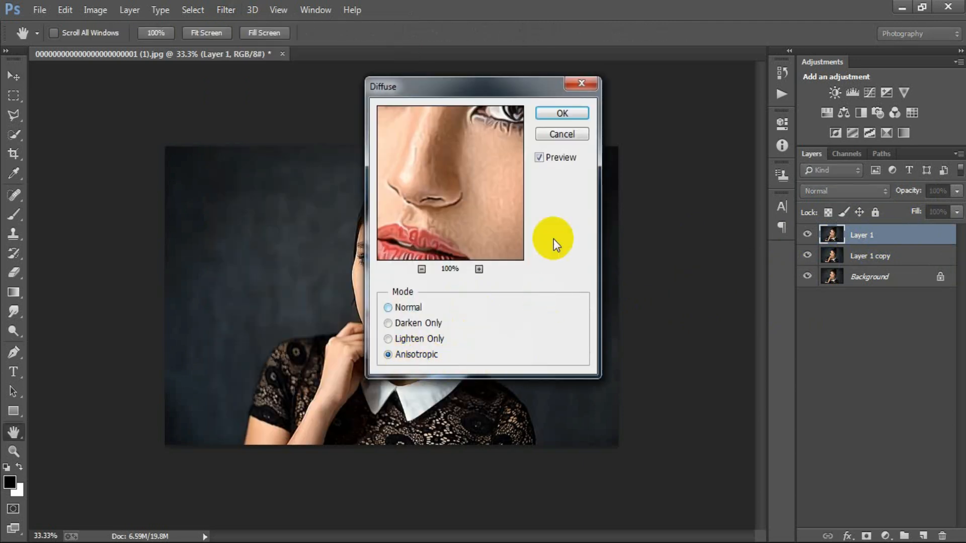
pyautogui.click(549, 113)
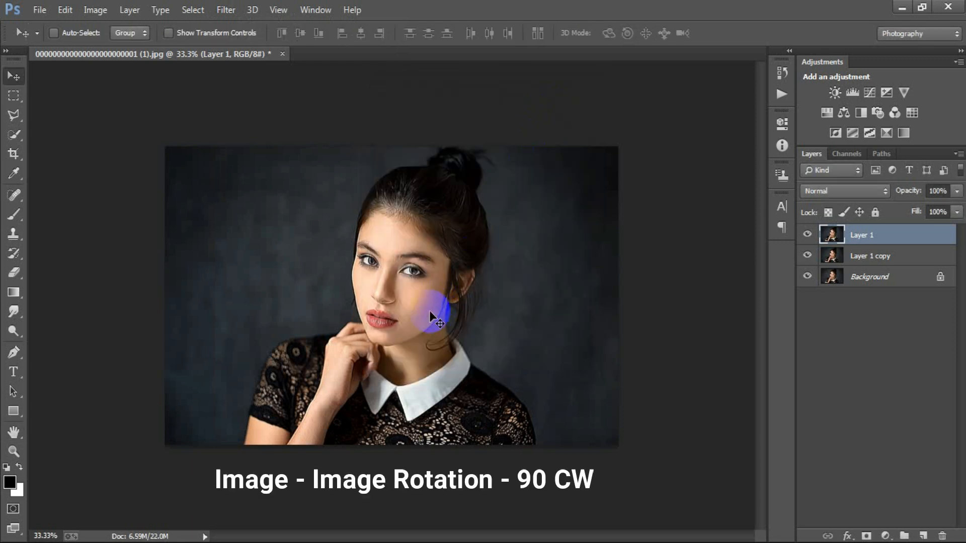
# Rotate the upright portrait's canvas 90° clockwise and reapply the Diffuse filter to the top layer
pyautogui.click(91, 11)
pyautogui.moveTo(145, 147)
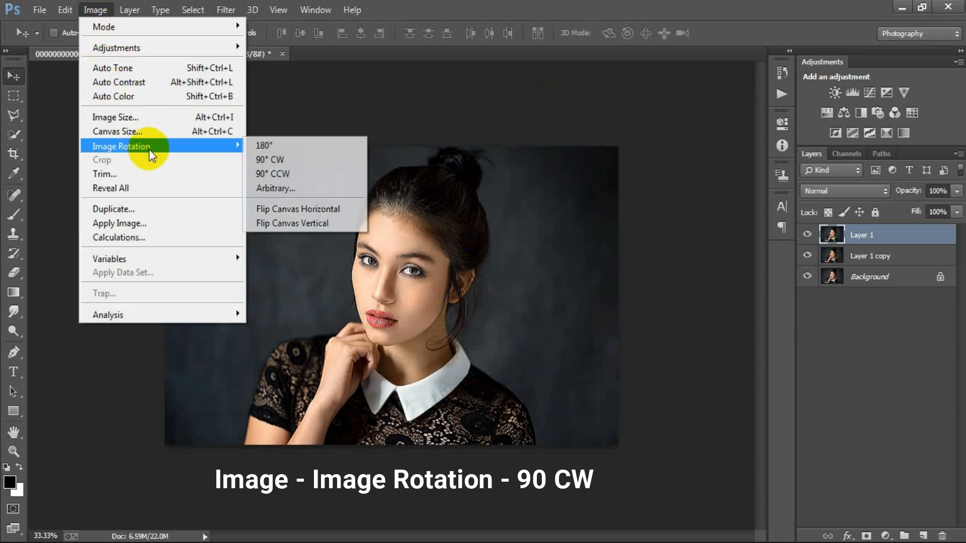
pyautogui.click(310, 161)
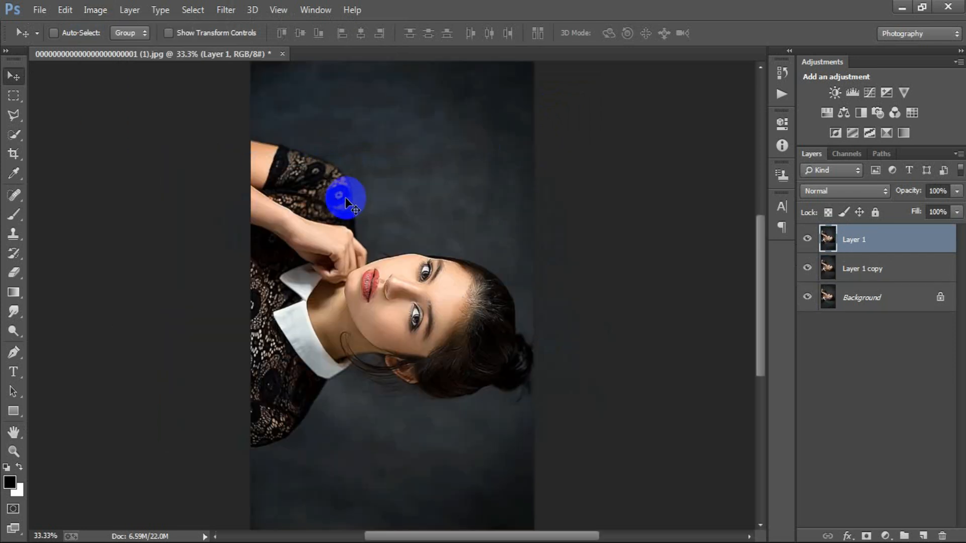
pyautogui.click(225, 10)
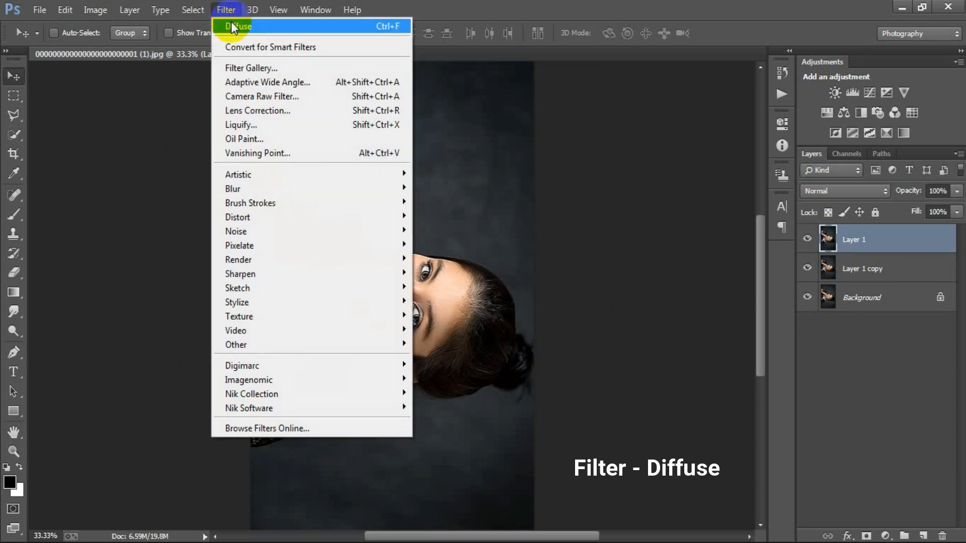
pyautogui.click(325, 30)
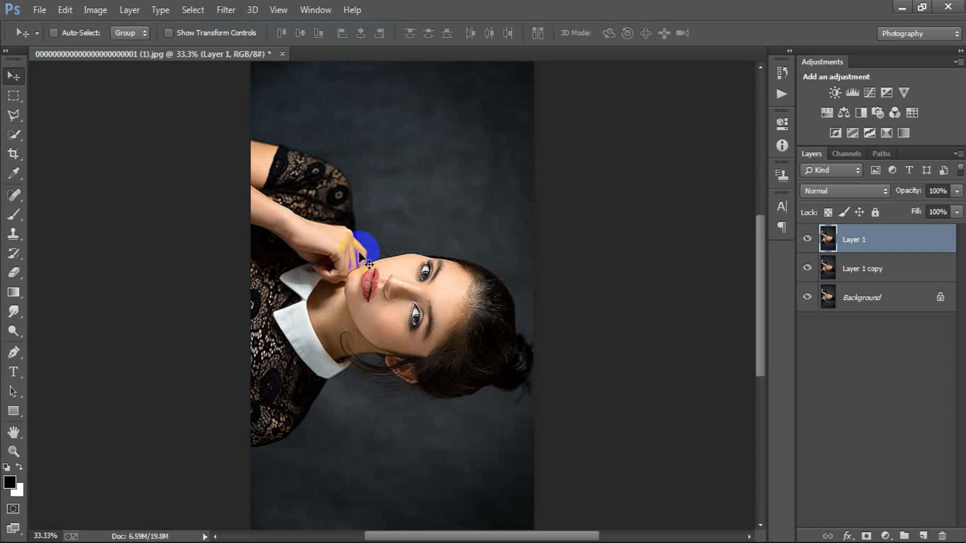
# Rotate the canvas another 90° clockwise so the portrait is upside down, and repeat the Diffuse filter on the top layer
pyautogui.click(95, 10)
pyautogui.moveTo(145, 147)
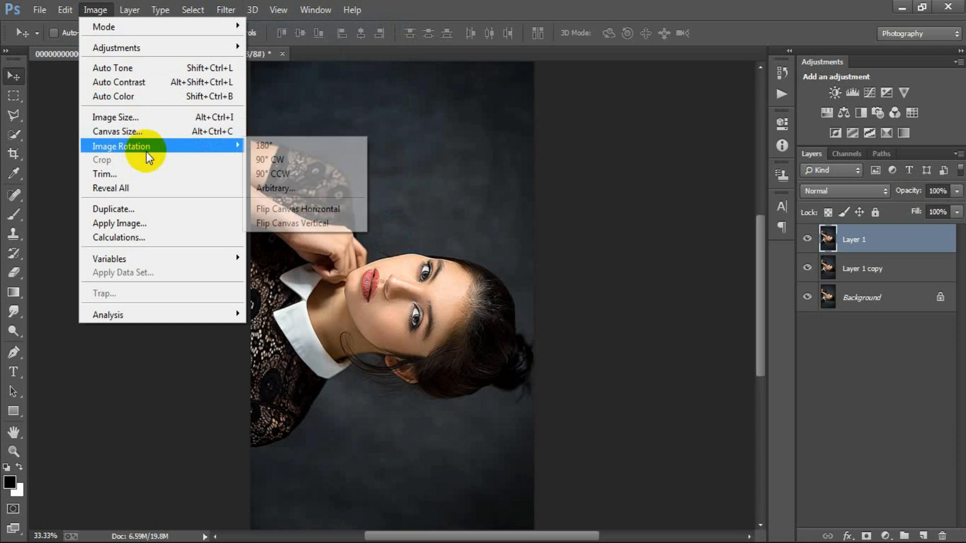
pyautogui.click(330, 157)
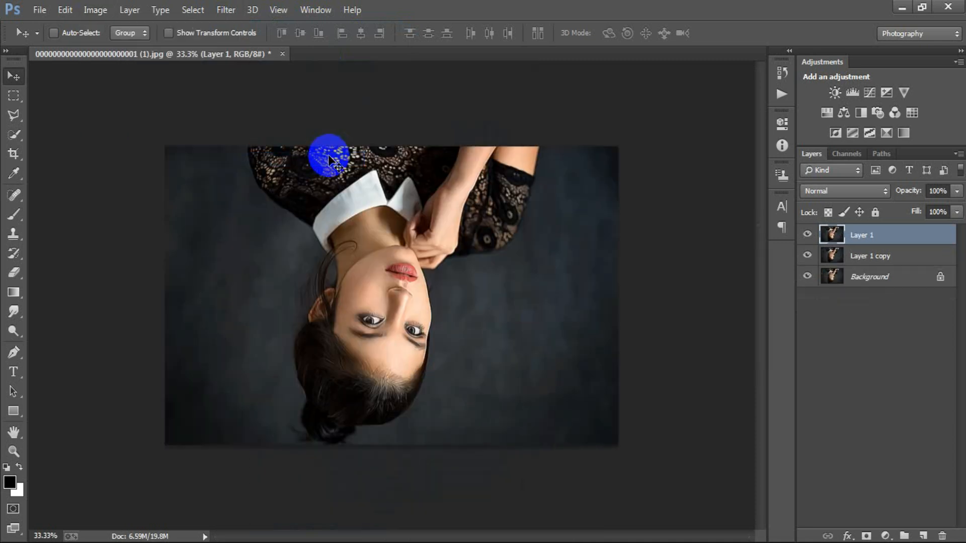
pyautogui.click(224, 11)
pyautogui.click(296, 26)
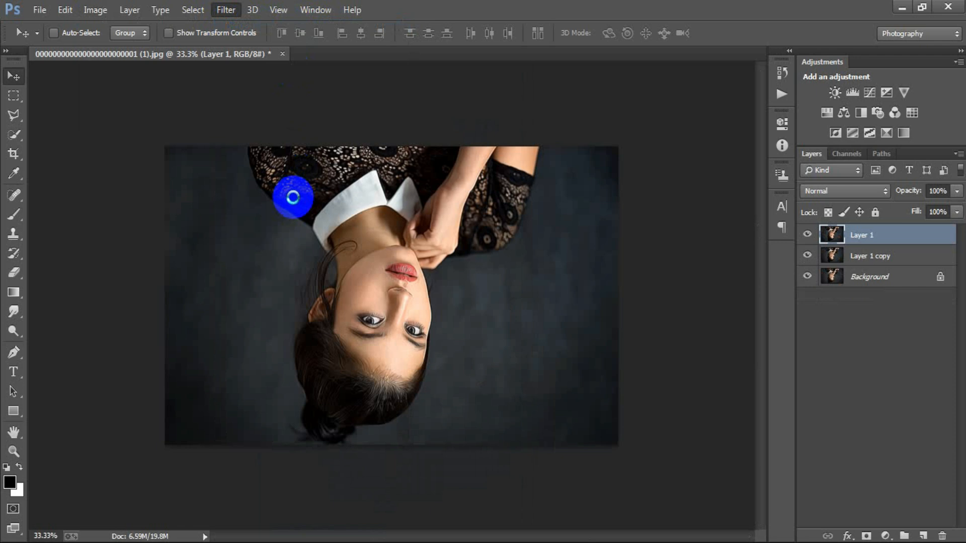
# Rotate the upside-down image 90° clockwise and run the Diffuse filter on the top layer again
pyautogui.click(94, 11)
pyautogui.moveTo(152, 145)
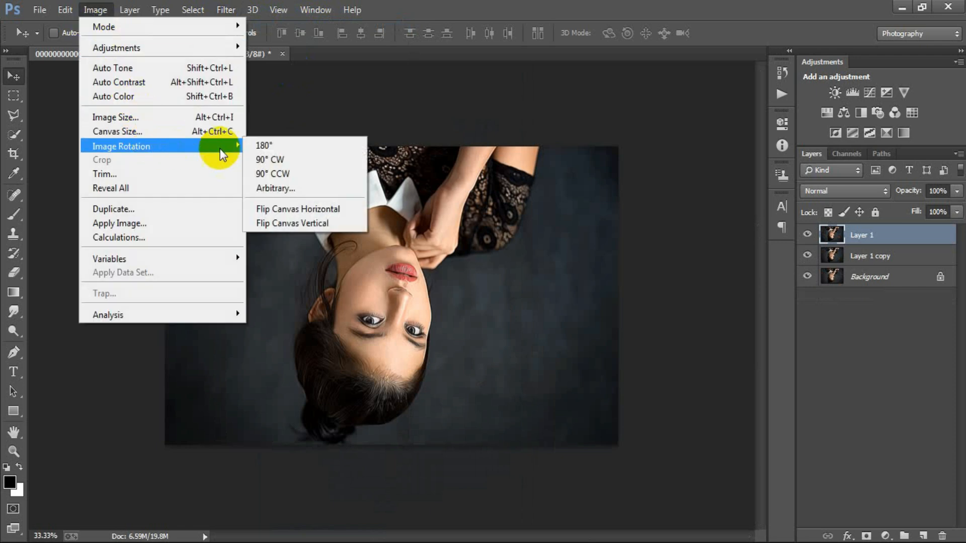
pyautogui.click(331, 158)
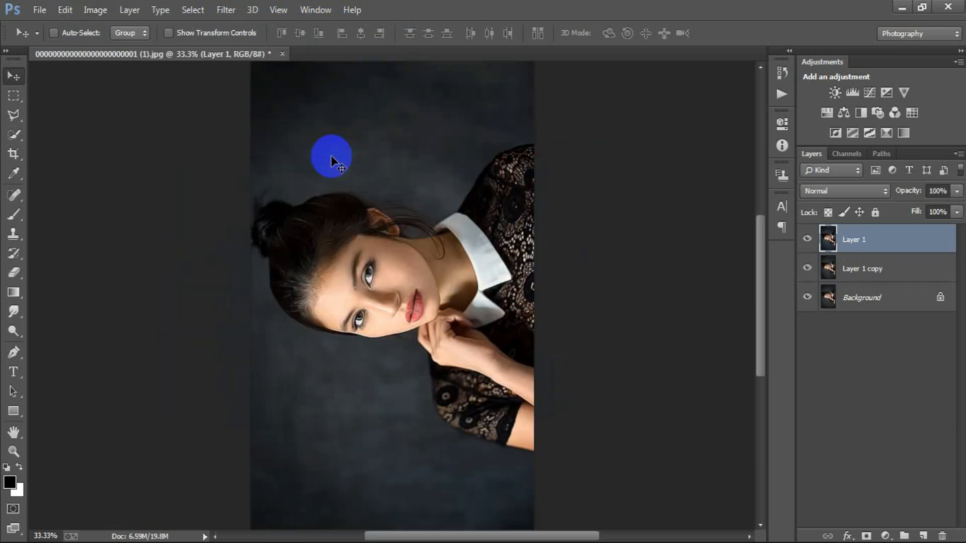
pyautogui.click(226, 10)
pyautogui.click(285, 24)
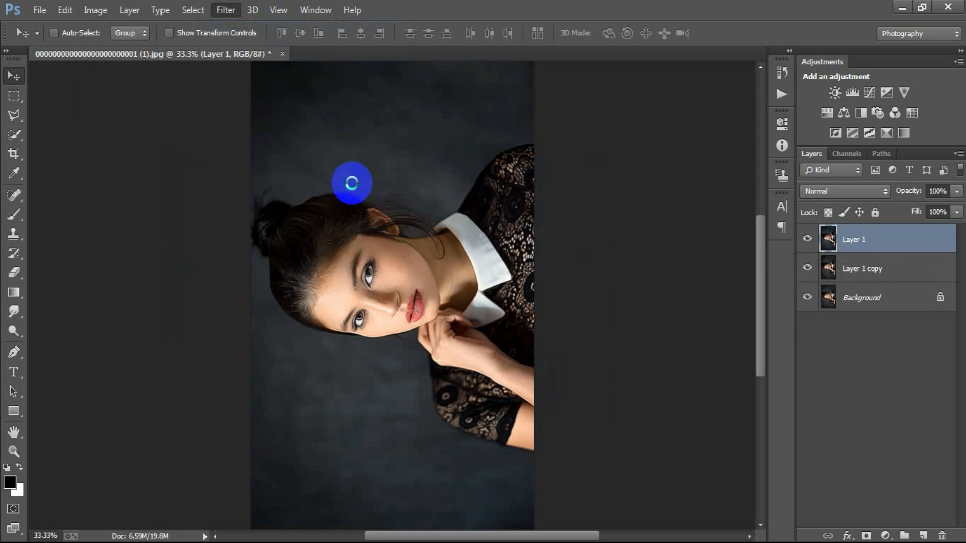
# Rotate the canvas a final 90° clockwise so the portrait is upright, reapply Diffuse to the top layer, and compare before and after
pyautogui.click(95, 10)
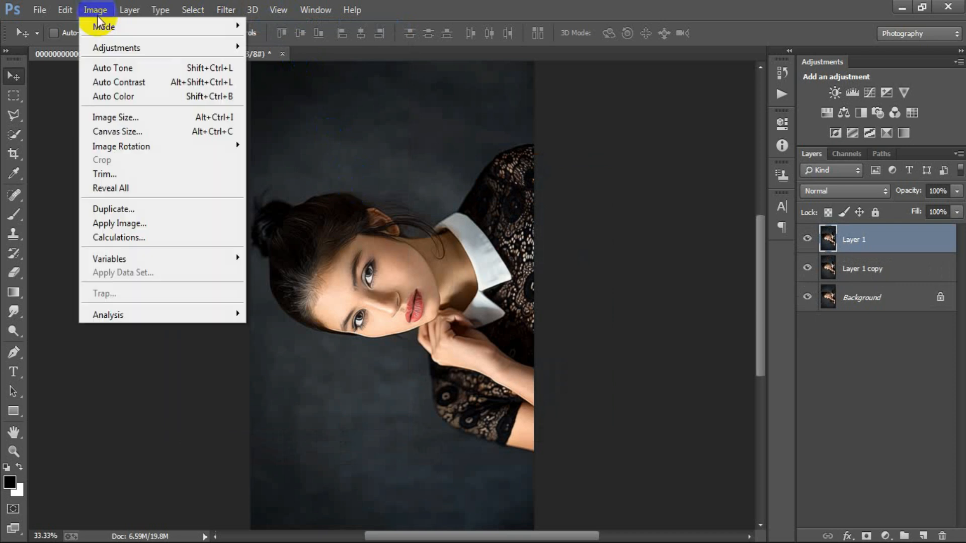
pyautogui.moveTo(158, 146)
pyautogui.click(327, 158)
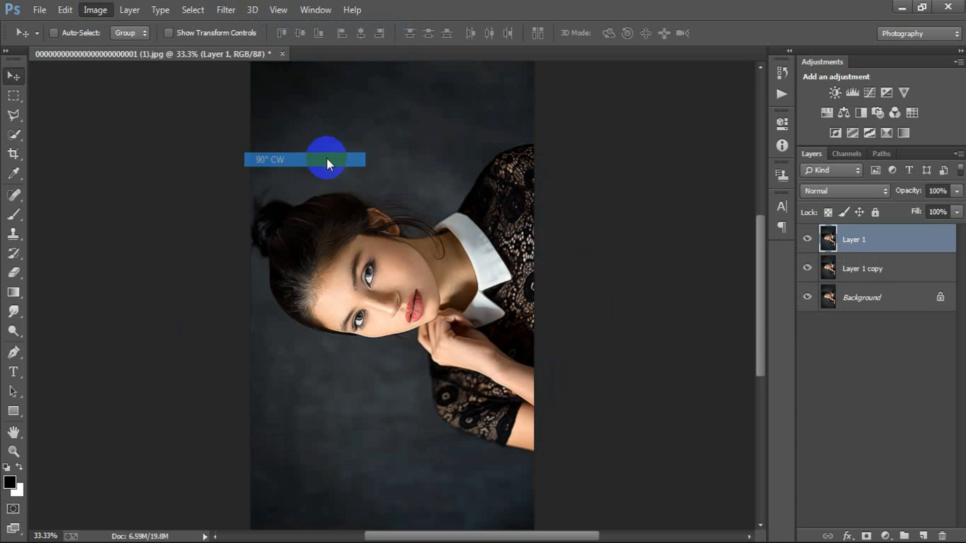
pyautogui.click(226, 9)
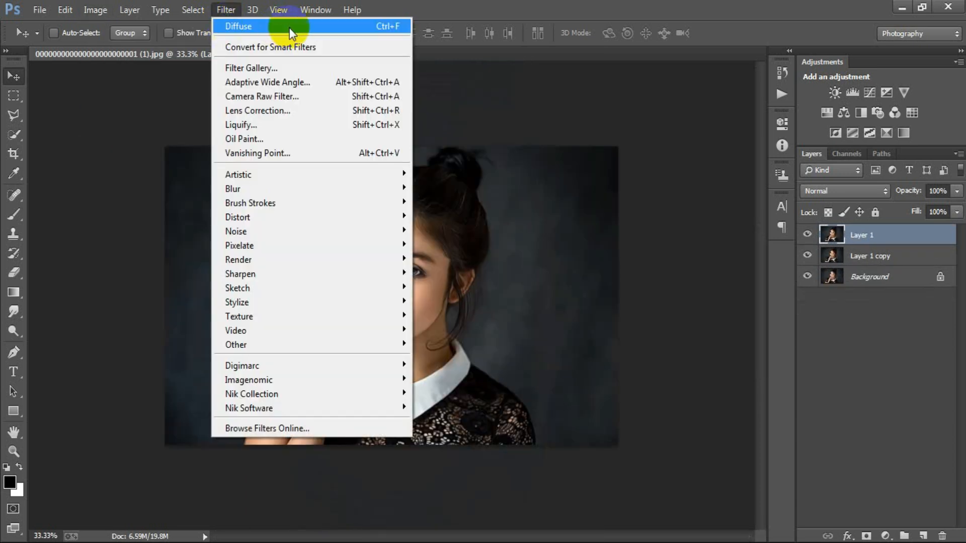
pyautogui.click(280, 27)
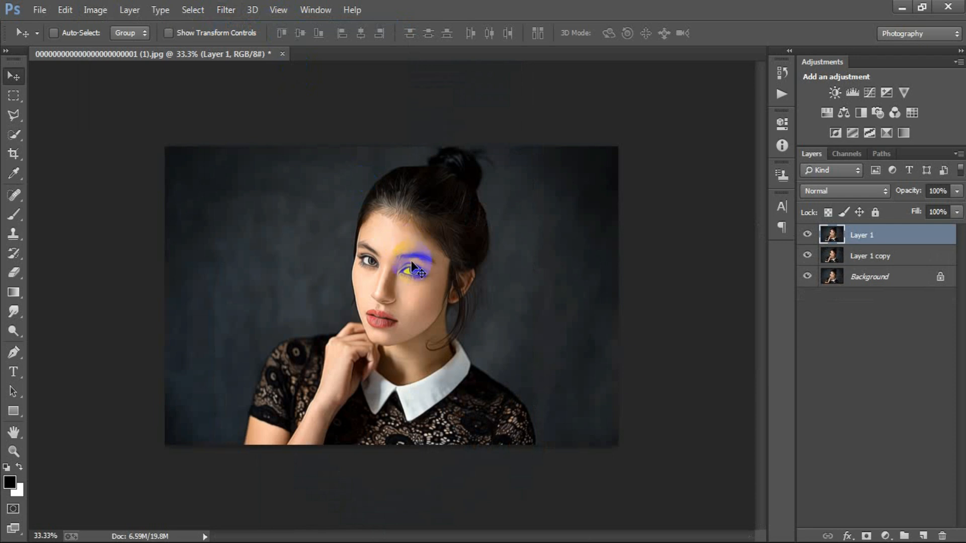
pyautogui.click(807, 234)
pyautogui.click(808, 234)
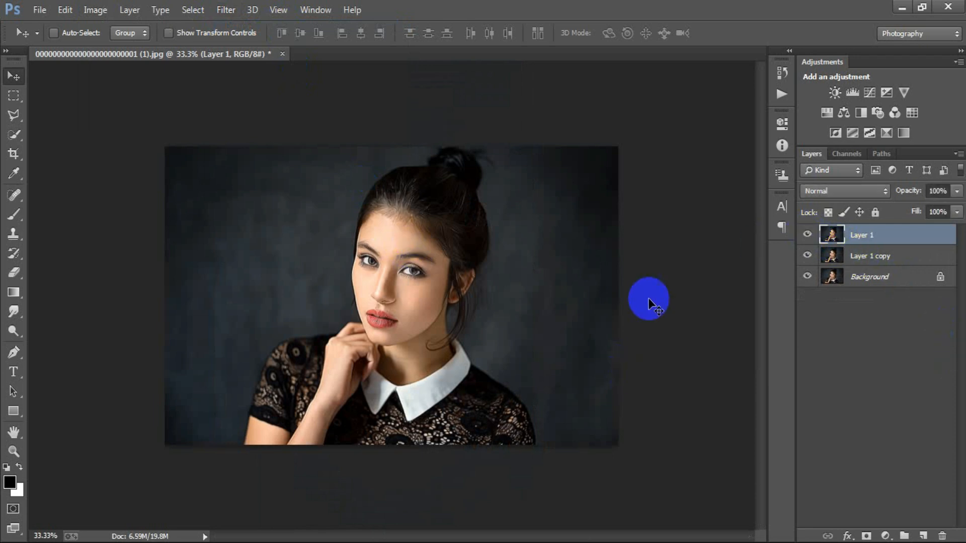
# Duplicate the diffused top layer and convert the duplicate to a Smart Object
pyautogui.hotkey('ctrl', 'j')
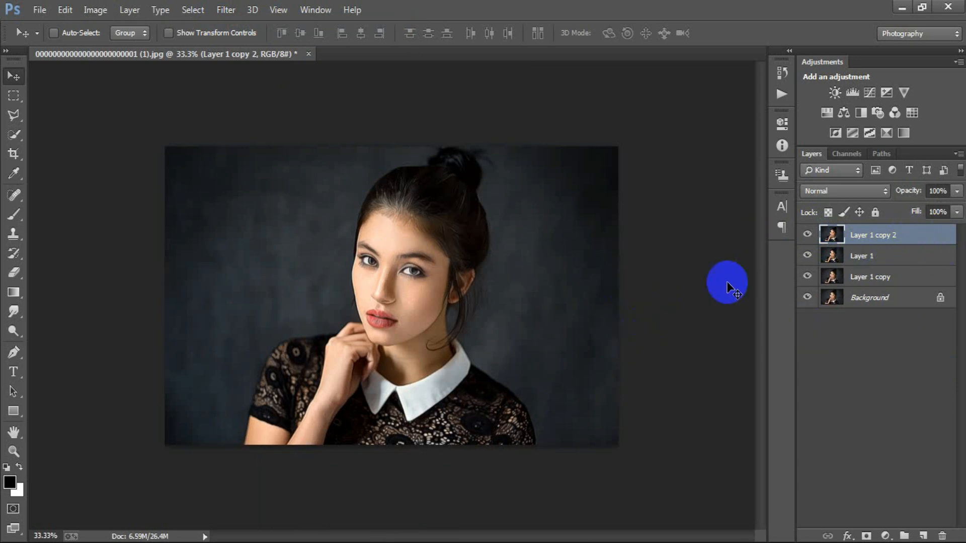
pyautogui.rightClick(910, 238)
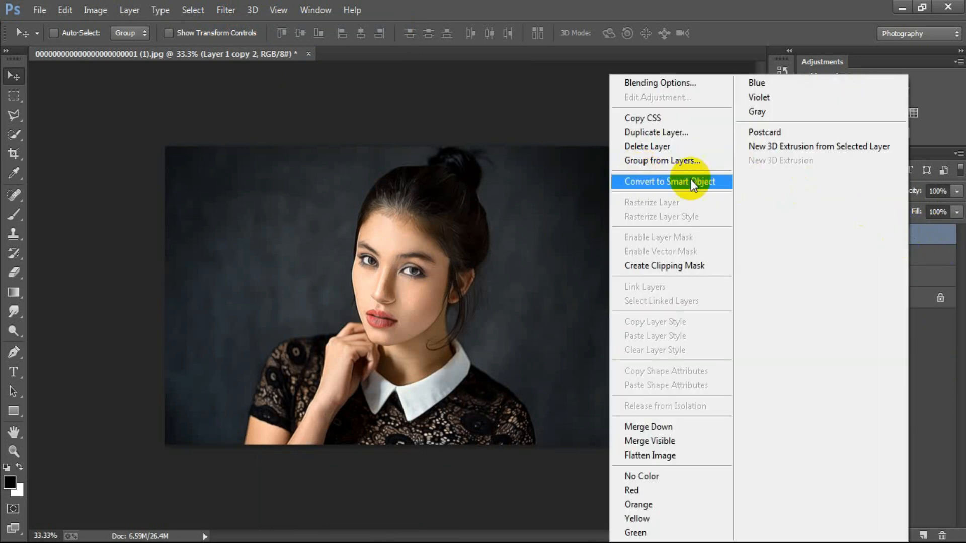
pyautogui.click(664, 180)
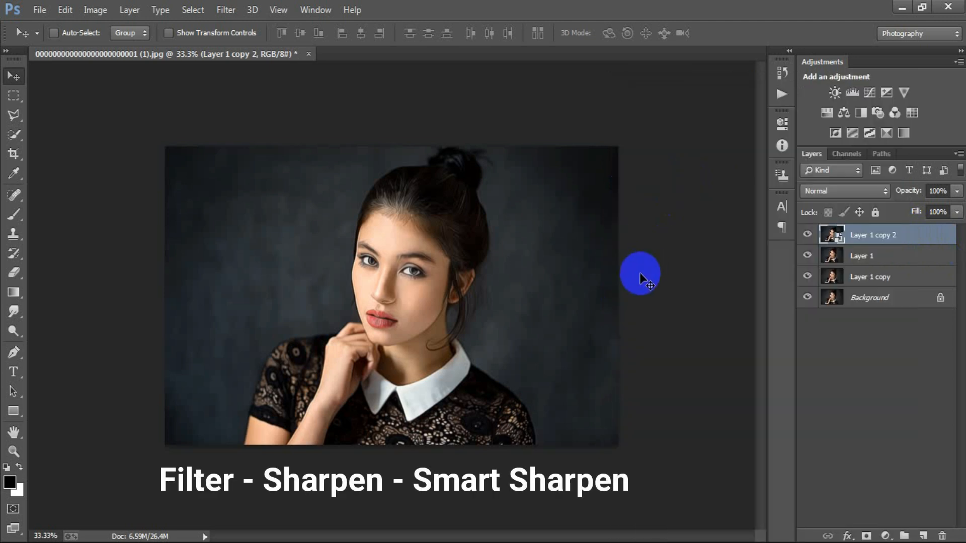
# Apply Smart Sharpen to the Smart Object with a 6.4 px radius, removing Gaussian Blur
pyautogui.click(225, 10)
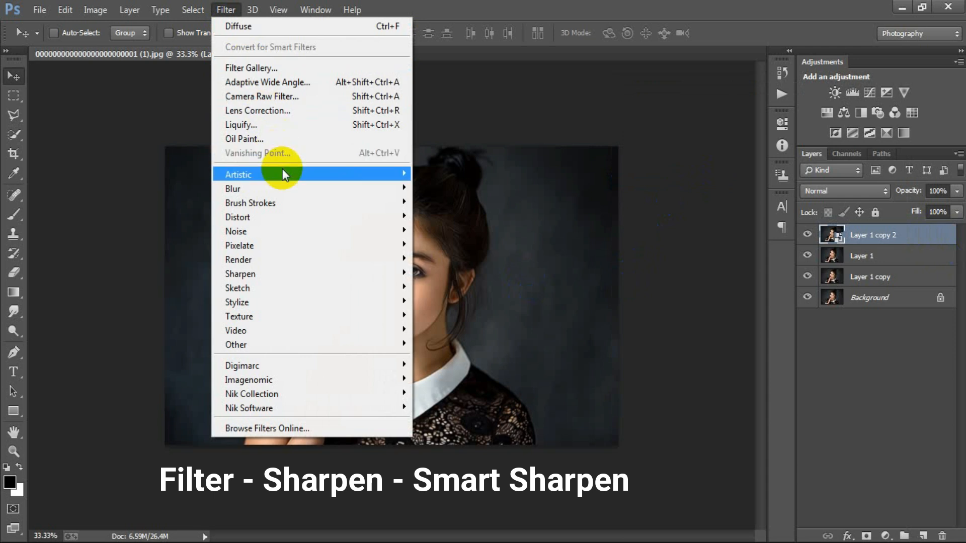
pyautogui.moveTo(306, 269)
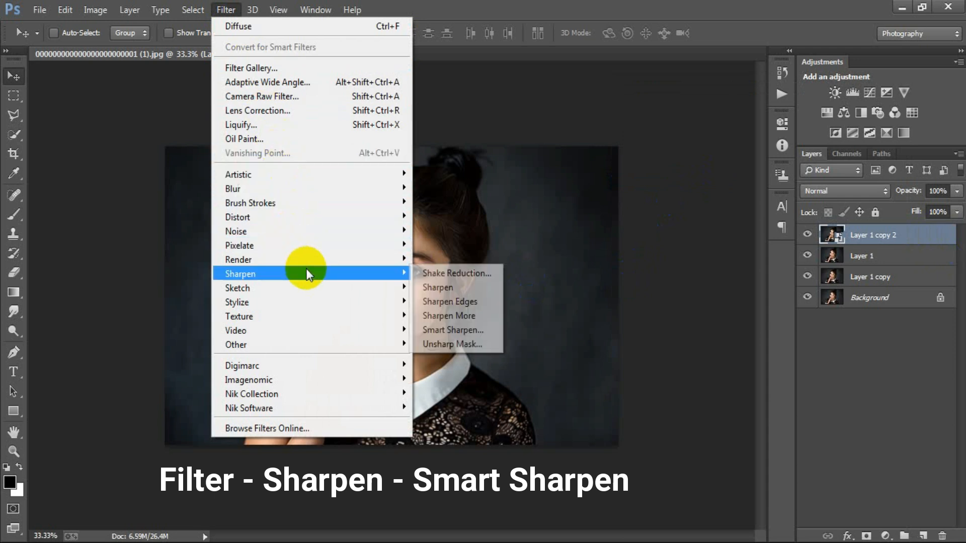
pyautogui.click(473, 329)
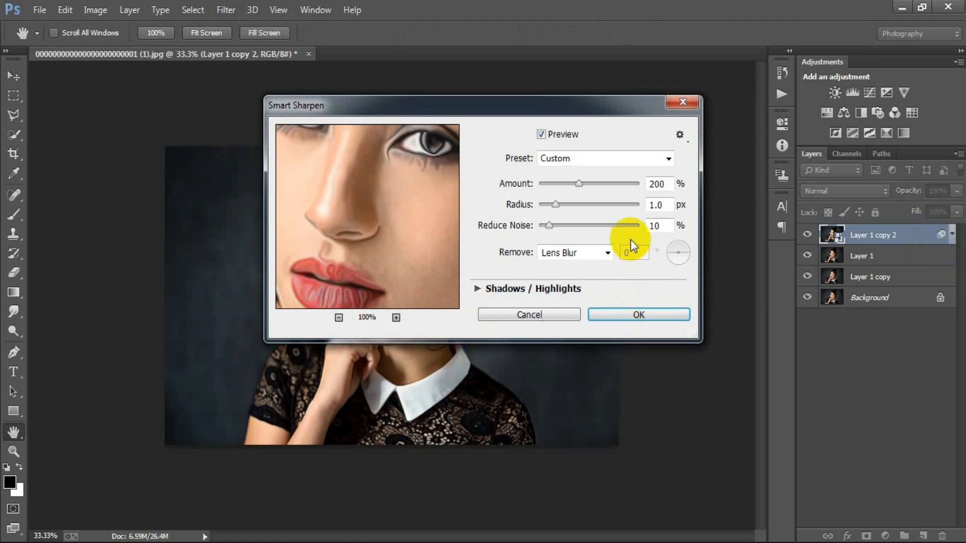
pyautogui.click(608, 252)
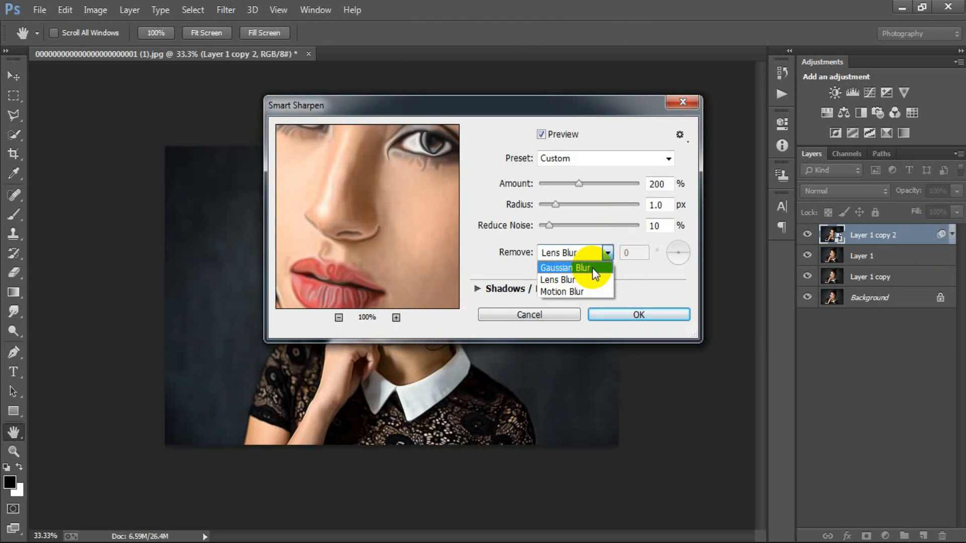
pyautogui.click(593, 271)
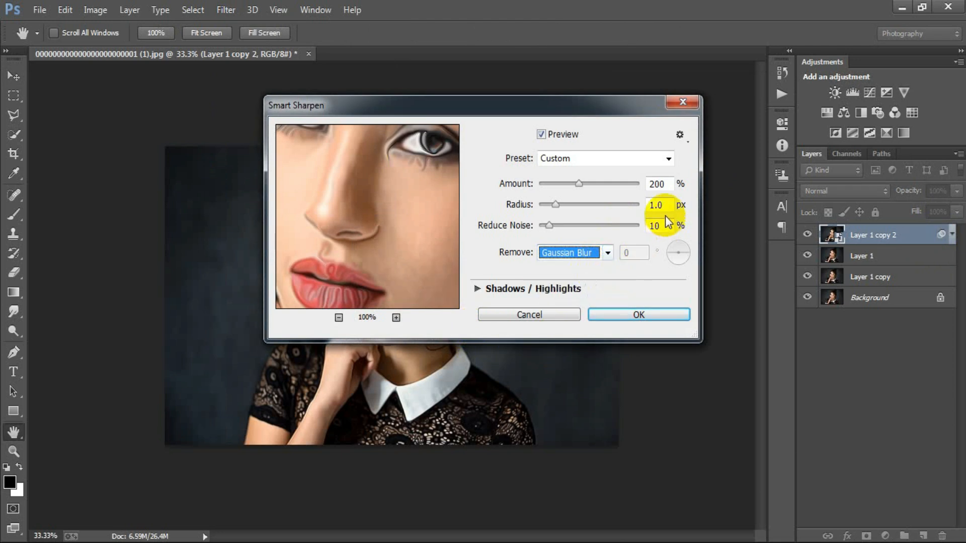
pyautogui.doubleClick(655, 205)
pyautogui.write('6')
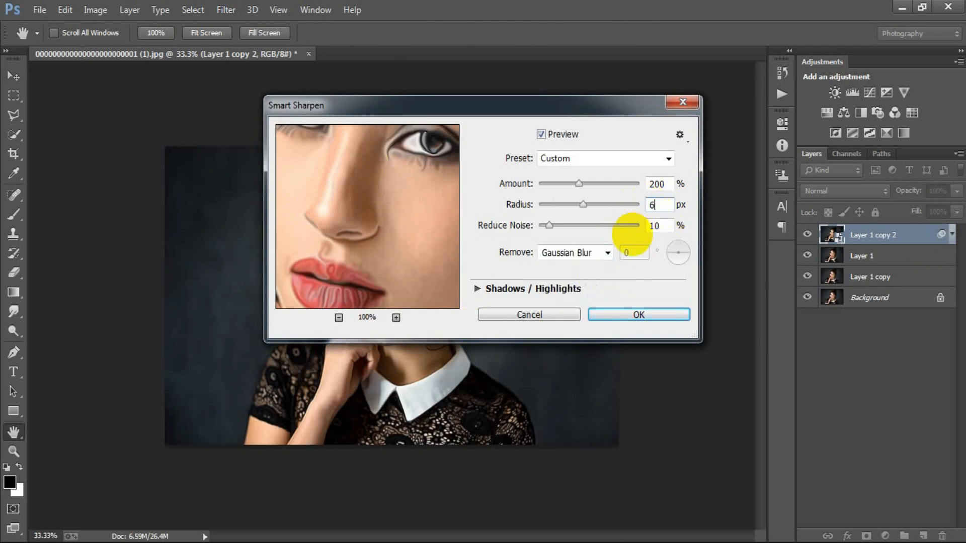
pyautogui.write('.4')
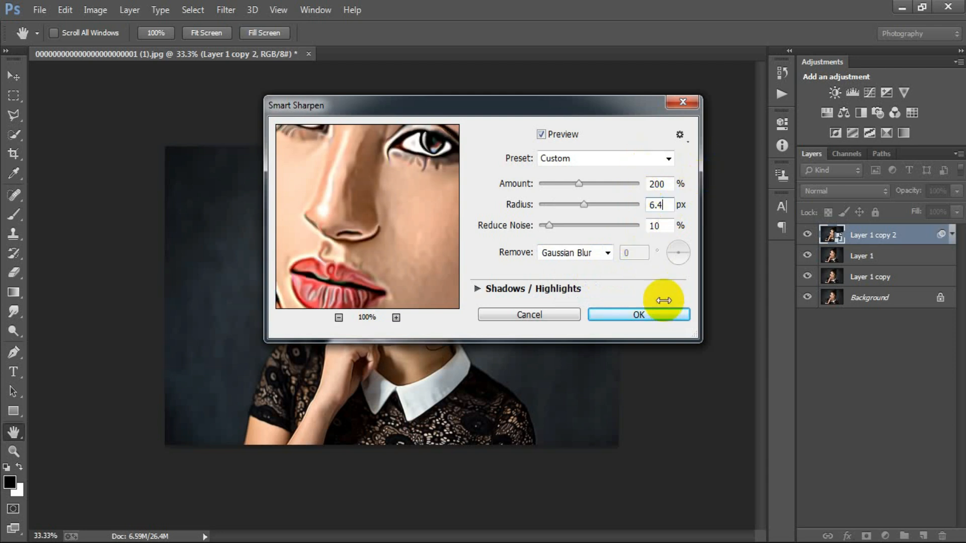
pyautogui.click(639, 315)
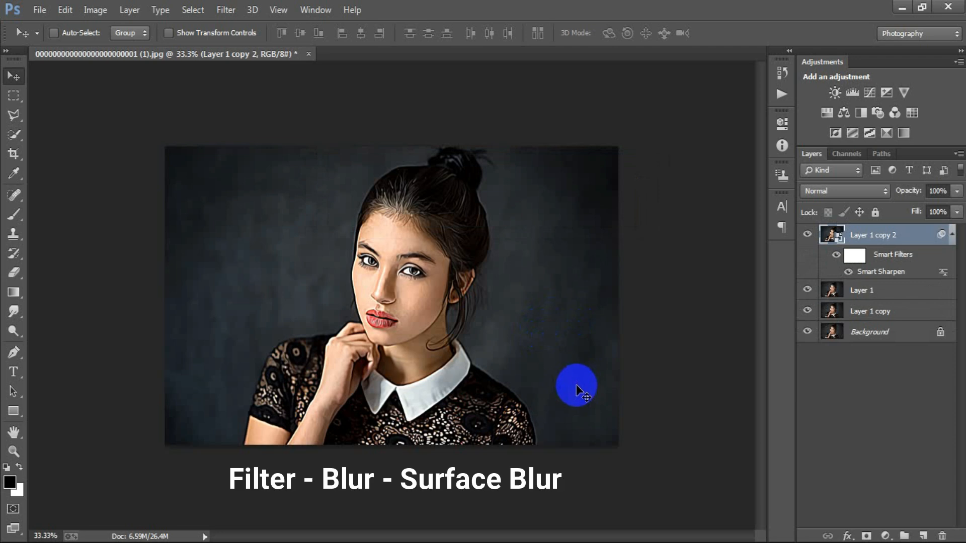
# Apply Surface Blur to the Smart Object with a radius of 30 pixels and a threshold of 15 levels
pyautogui.click(224, 11)
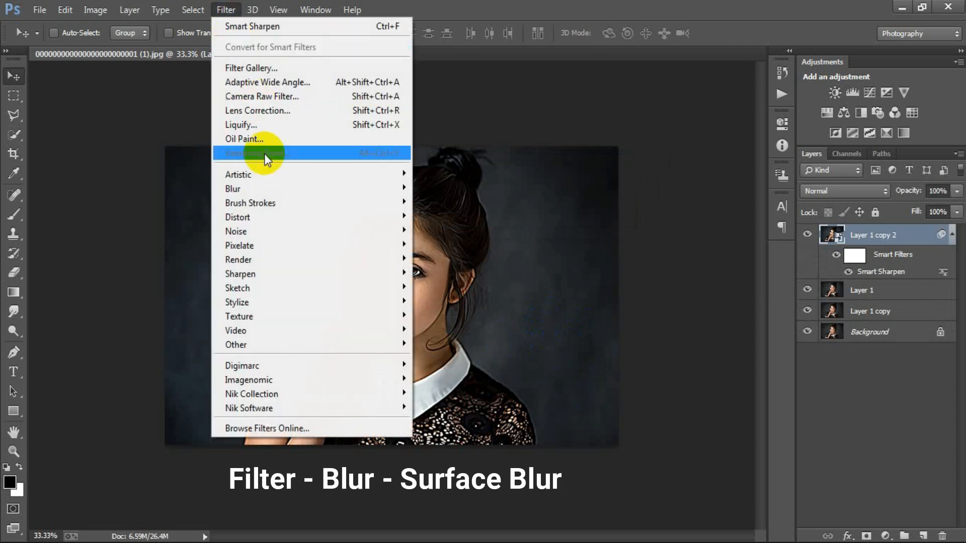
pyautogui.moveTo(277, 186)
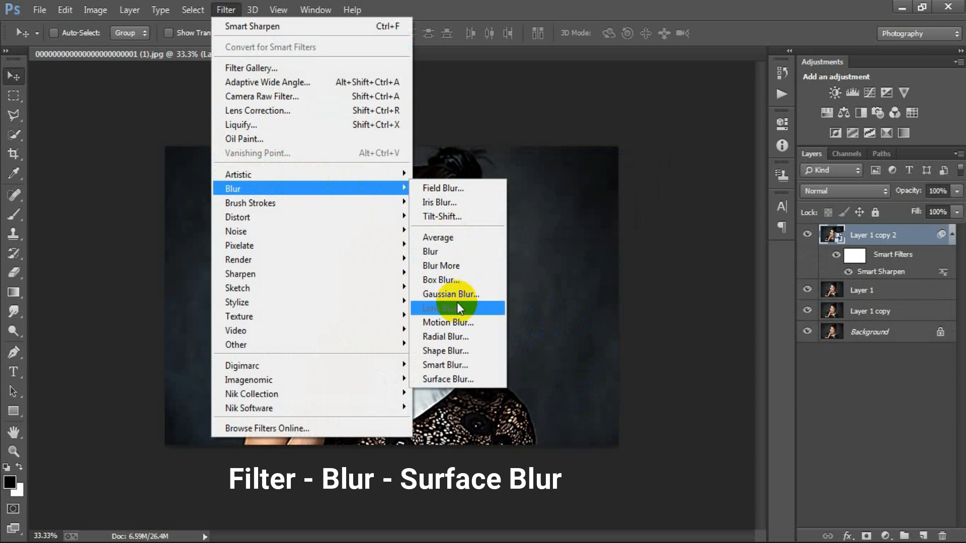
pyautogui.click(482, 380)
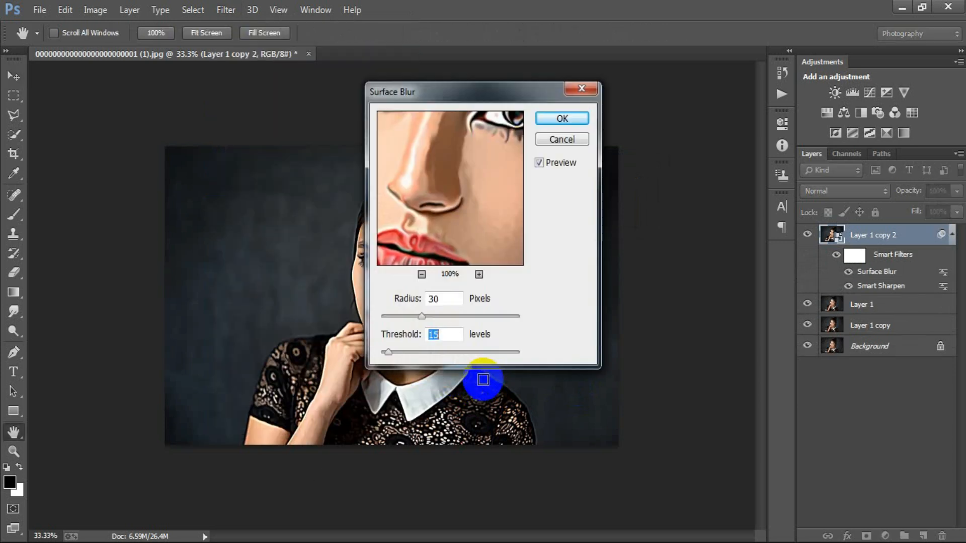
pyautogui.doubleClick(440, 298)
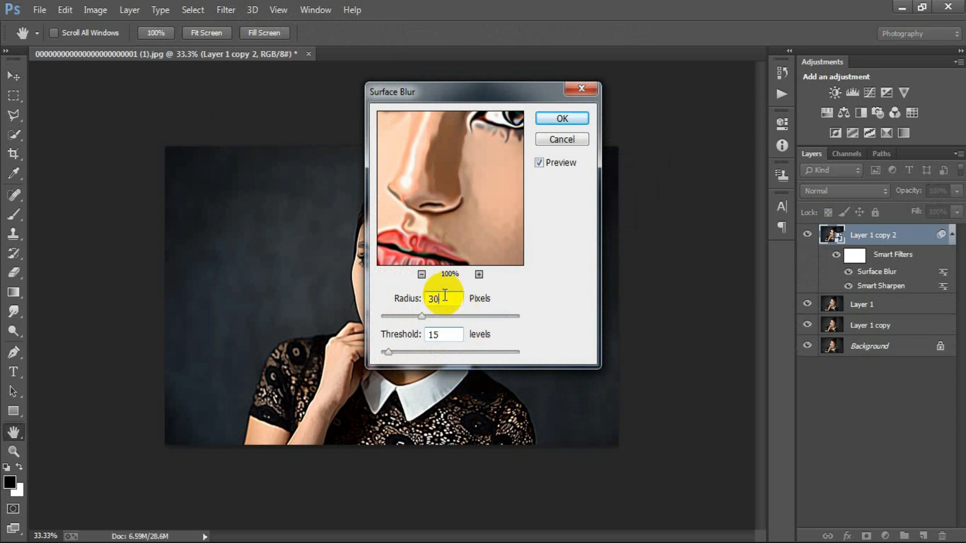
pyautogui.write('3')
pyautogui.doubleClick(446, 333)
pyautogui.write('1')
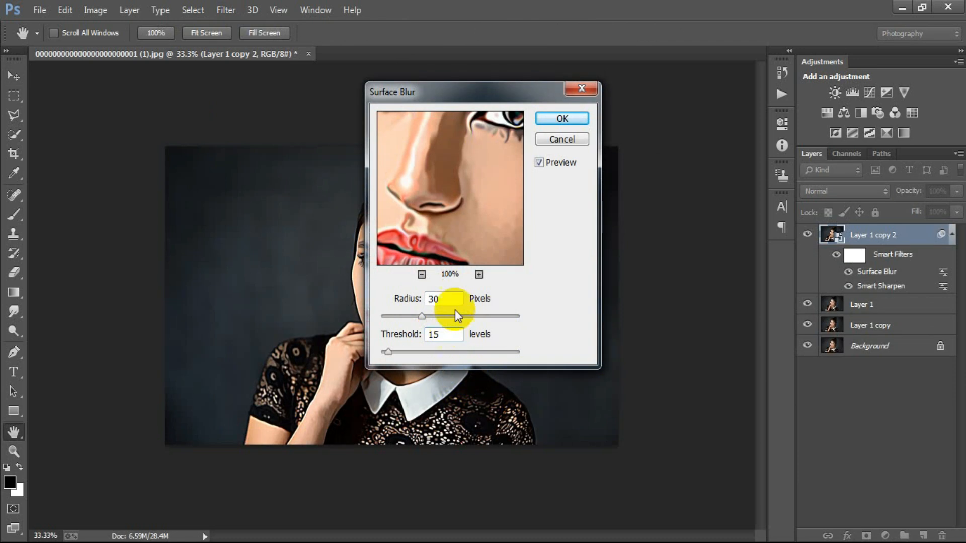
pyautogui.click(558, 119)
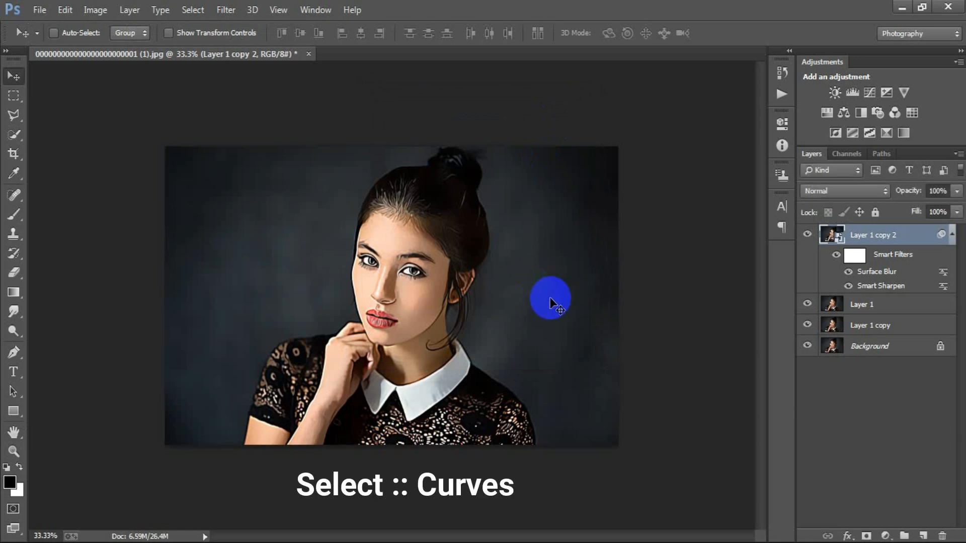
# Add a Curves adjustment layer with a gentle S-curve that darkens the lower tones and lifts the highlights, and compare its effect
pyautogui.click(886, 536)
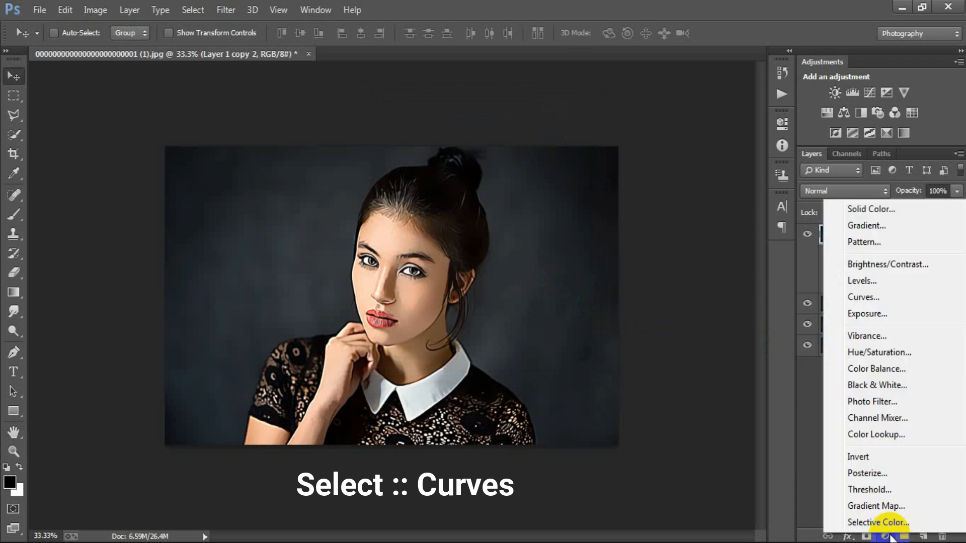
pyautogui.click(873, 300)
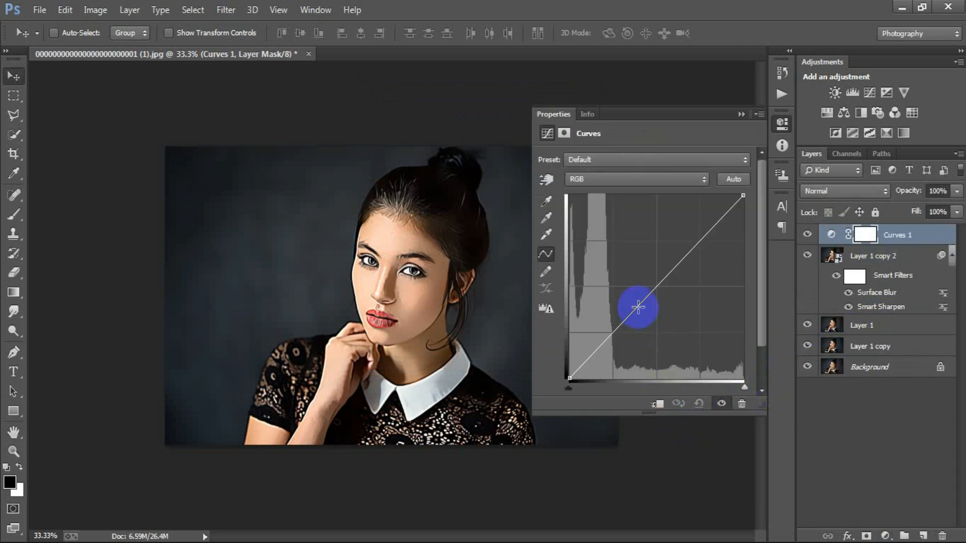
pyautogui.moveTo(638, 306); pyautogui.dragTo(643, 312)
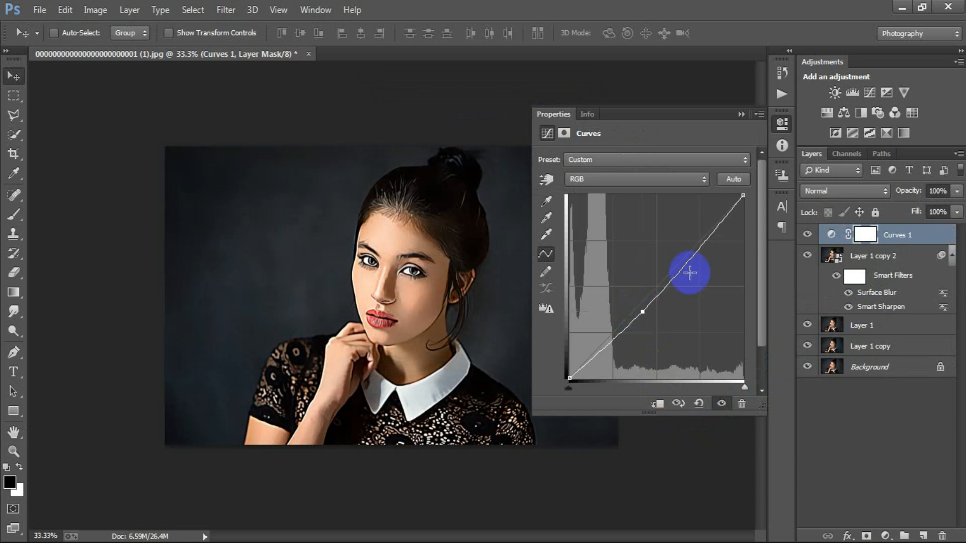
pyautogui.moveTo(707, 243); pyautogui.dragTo(701, 227)
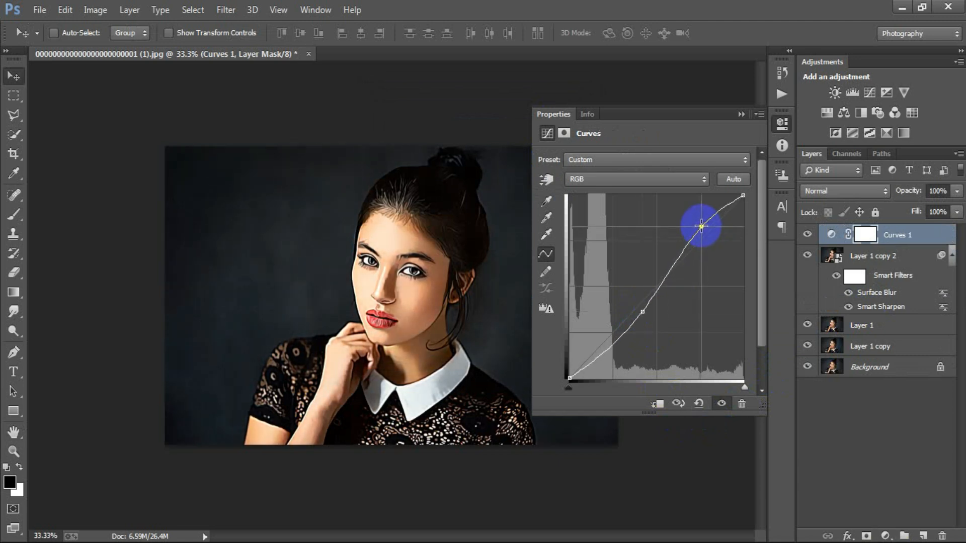
pyautogui.moveTo(643, 312)
pyautogui.mouseDown()
pyautogui.moveTo(662, 312)
pyautogui.moveTo(644, 314)
pyautogui.mouseUp()
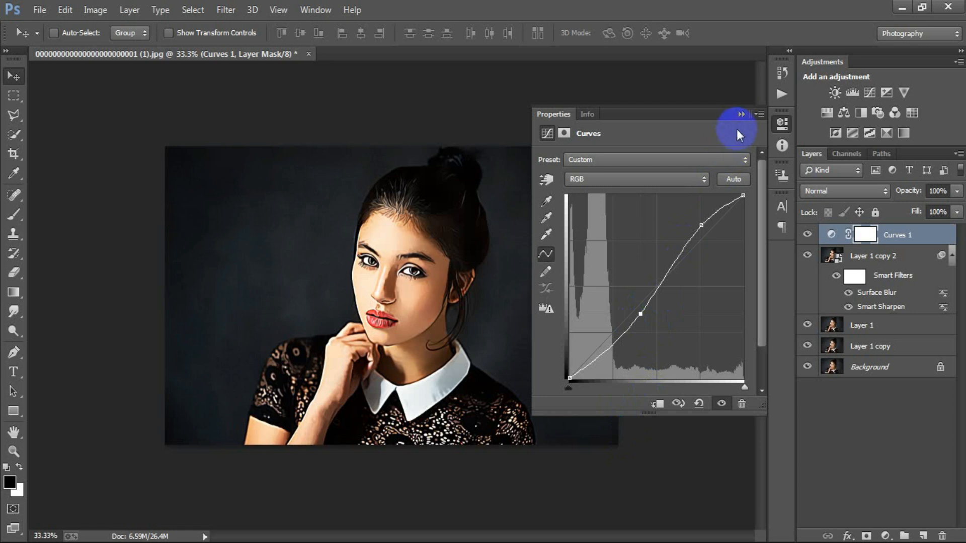
pyautogui.click(740, 115)
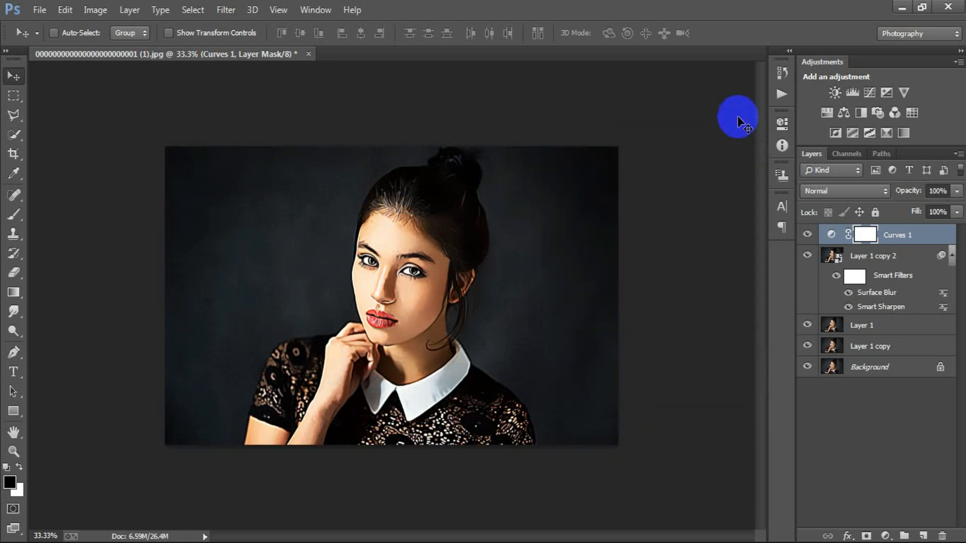
pyautogui.click(808, 235)
pyautogui.click(808, 235)
pyautogui.click(807, 234)
pyautogui.click(807, 234)
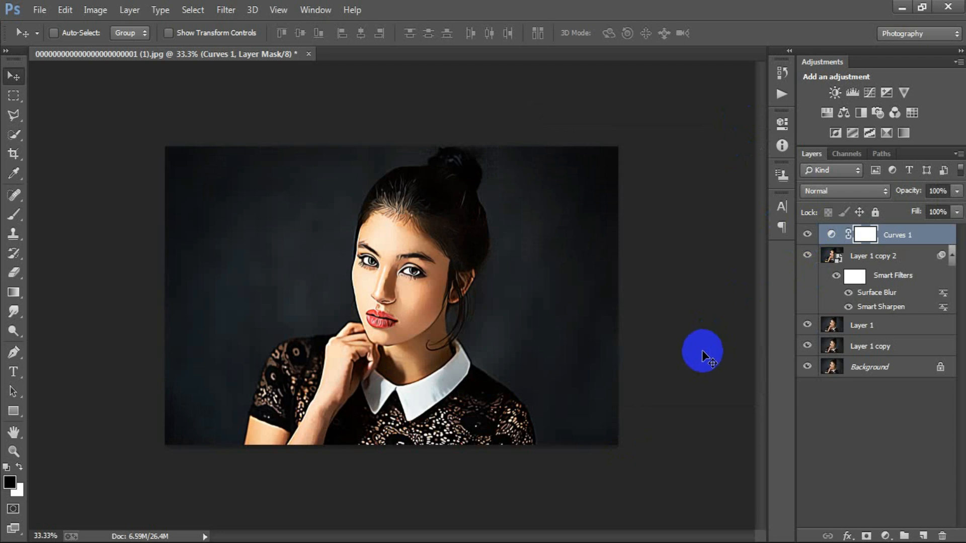
# Apply the inverted merged RGB image to the Curves layer's mask with Multiply blending at 100% opacity
pyautogui.click(99, 11)
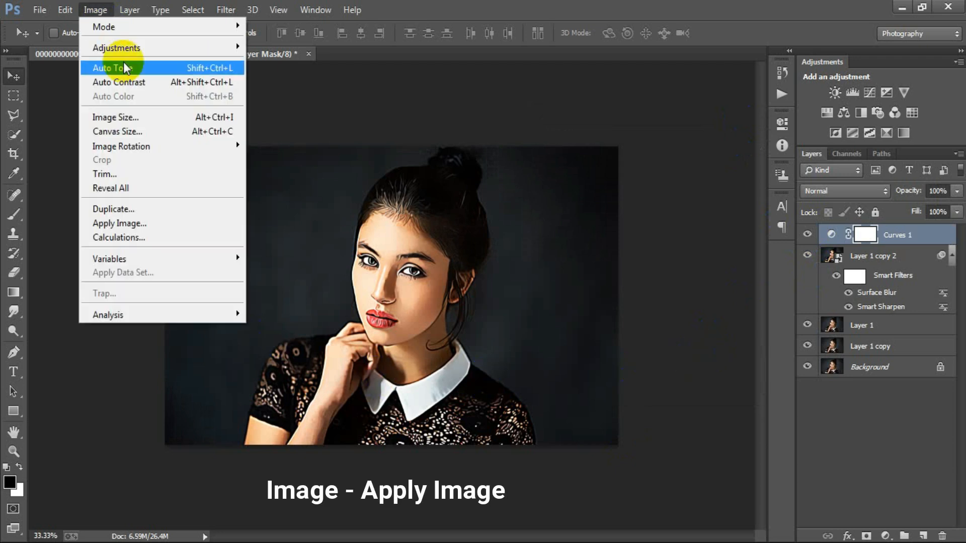
pyautogui.click(196, 223)
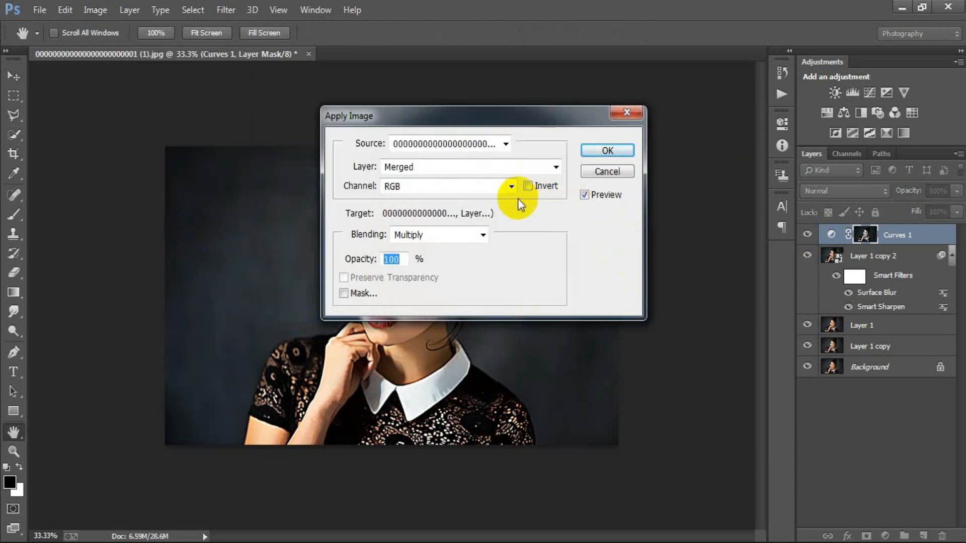
pyautogui.click(529, 187)
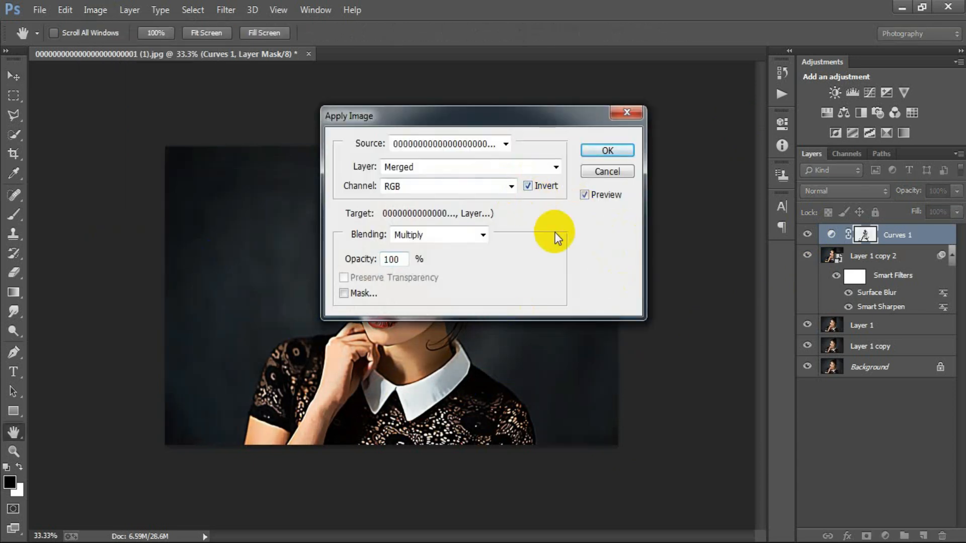
pyautogui.click(608, 151)
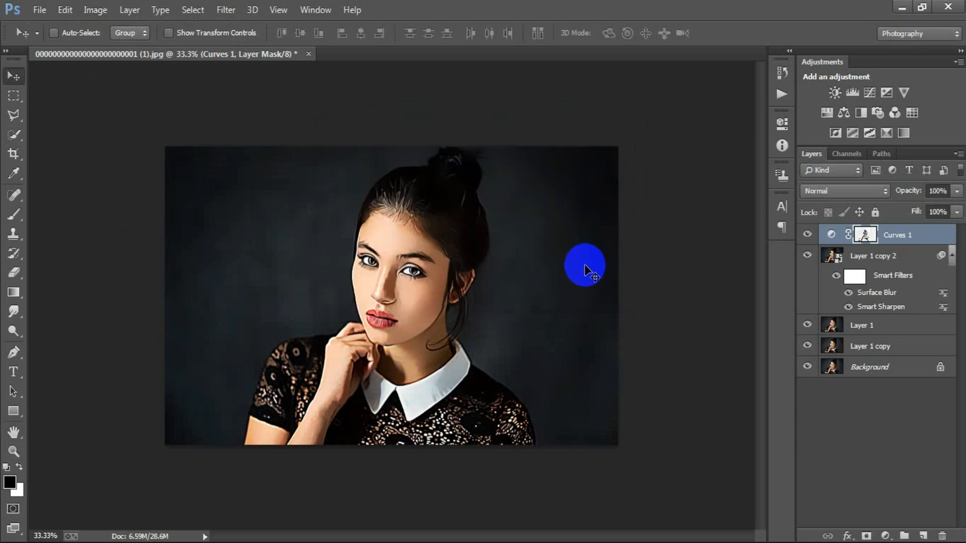
# Compare the portrait with and without the masked Curves adjustment, and stamp all visible layers onto a new top layer
pyautogui.click(808, 234)
pyautogui.click(807, 234)
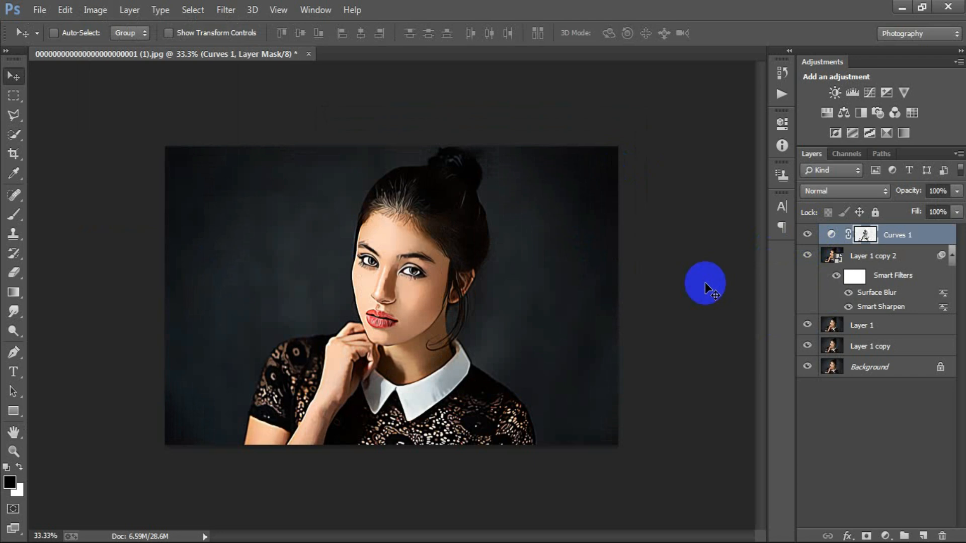
pyautogui.hotkey('shift', 'ctrl', 'alt', 'e')
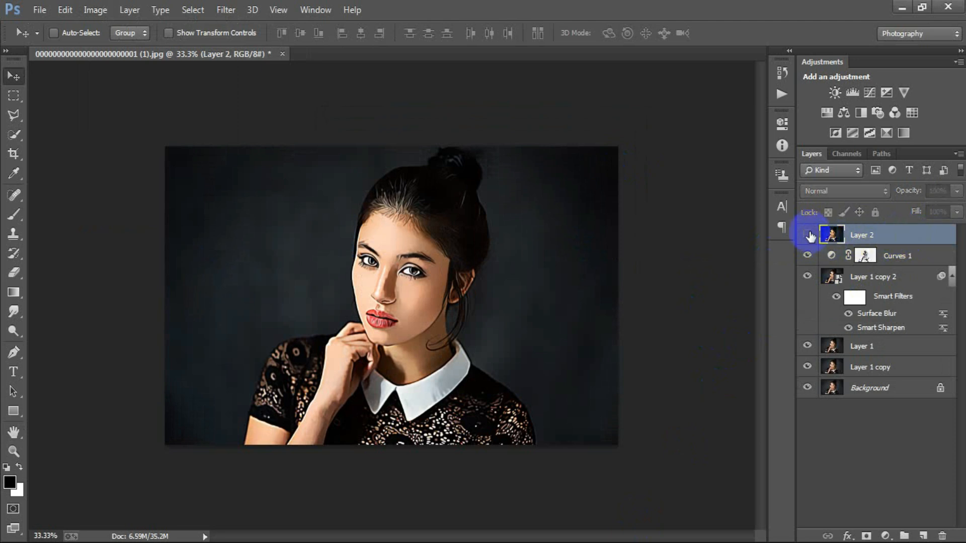
# Convert Layer 2 to a Smart Object and apply Smart Sharpen: amount 200%, radius 1.0 px, reduce noise 10%, remove Lens Blur
pyautogui.rightClick(897, 235)
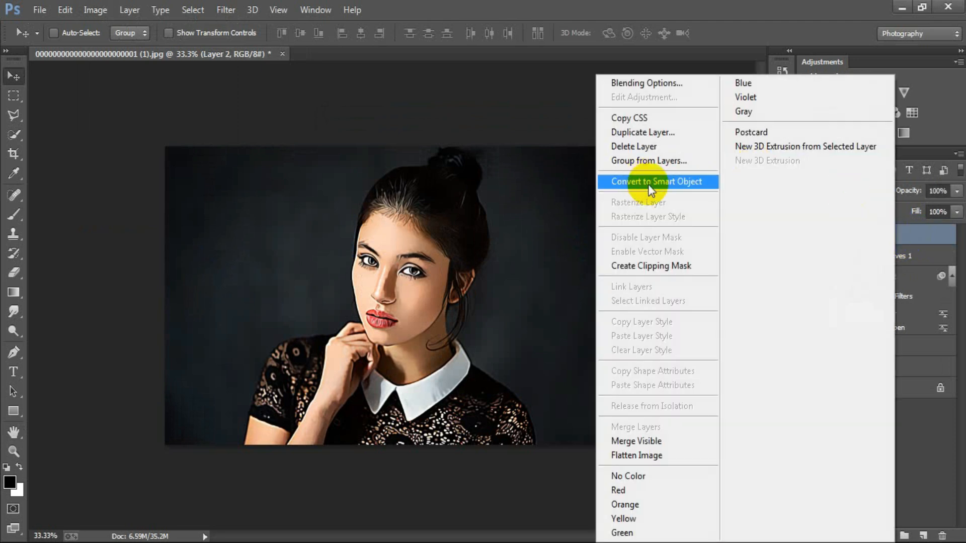
pyautogui.click(661, 181)
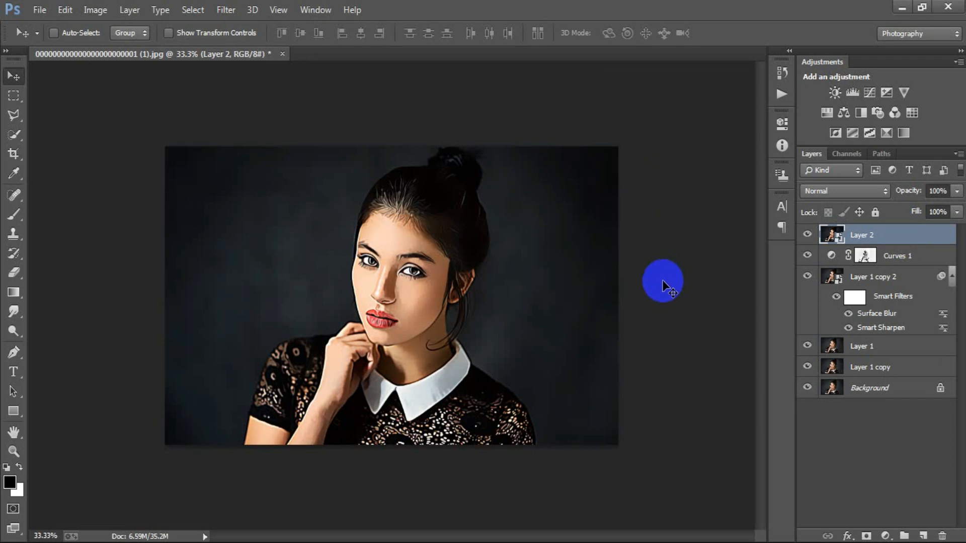
pyautogui.click(224, 11)
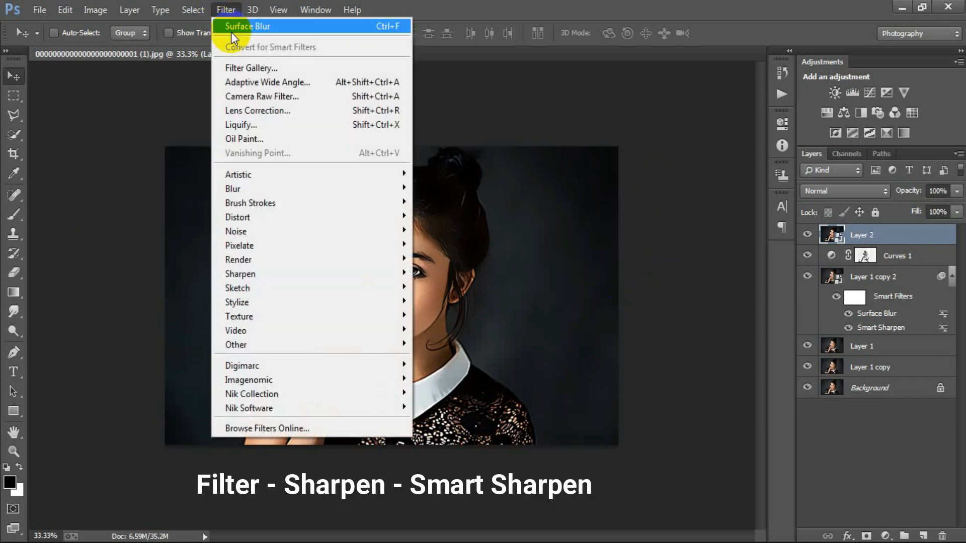
pyautogui.moveTo(293, 275)
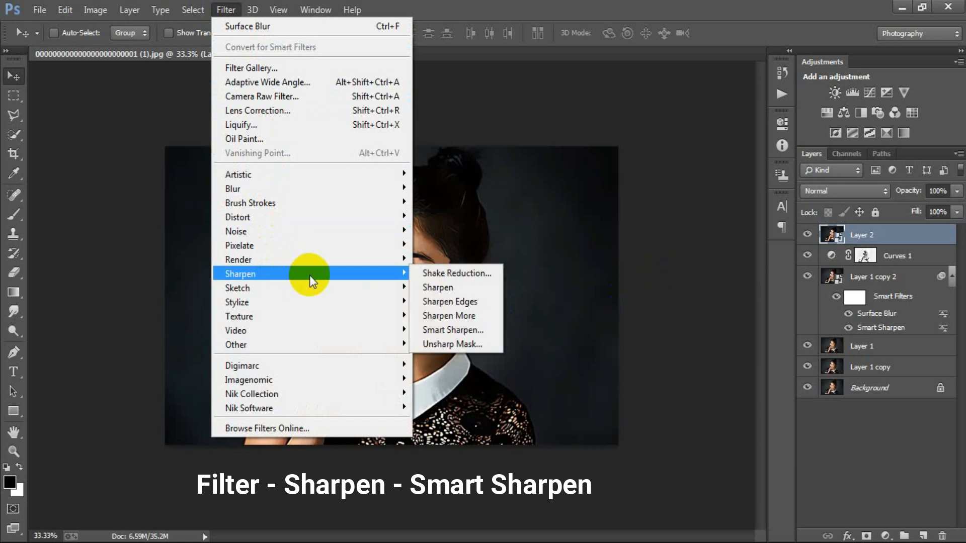
pyautogui.click(470, 331)
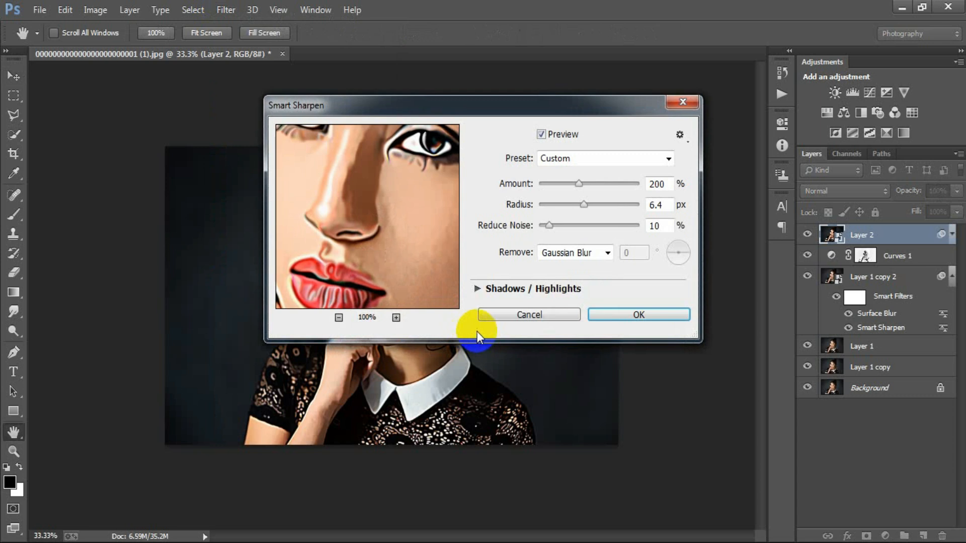
pyautogui.click(608, 254)
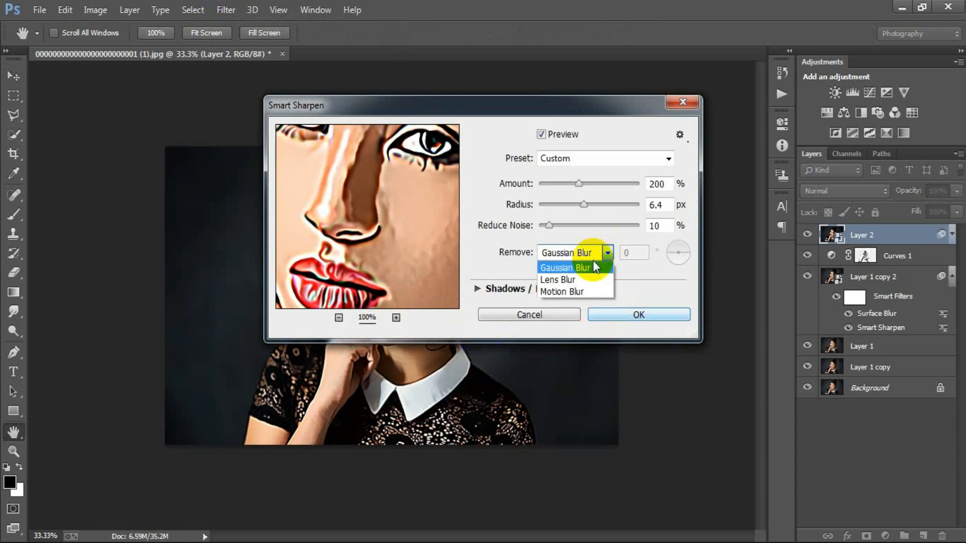
pyautogui.click(557, 281)
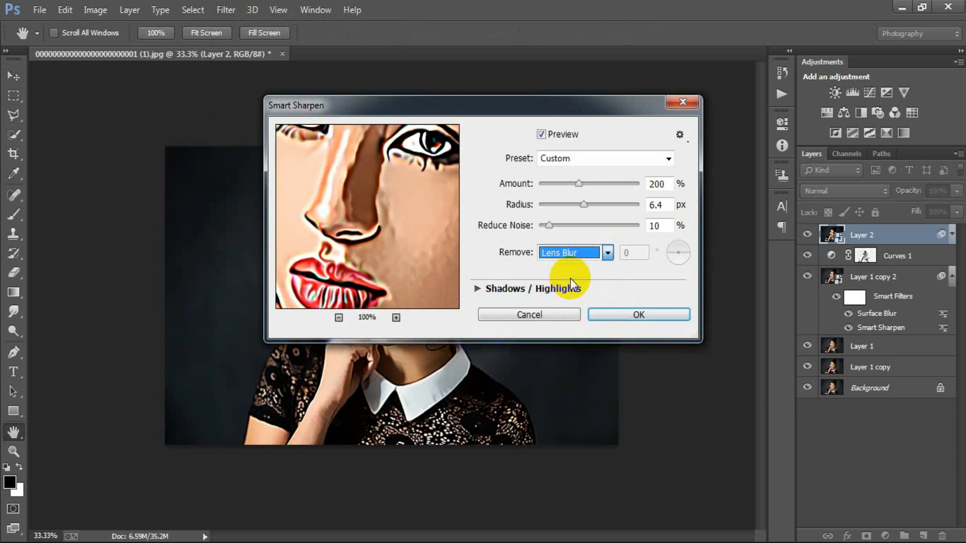
pyautogui.doubleClick(659, 206)
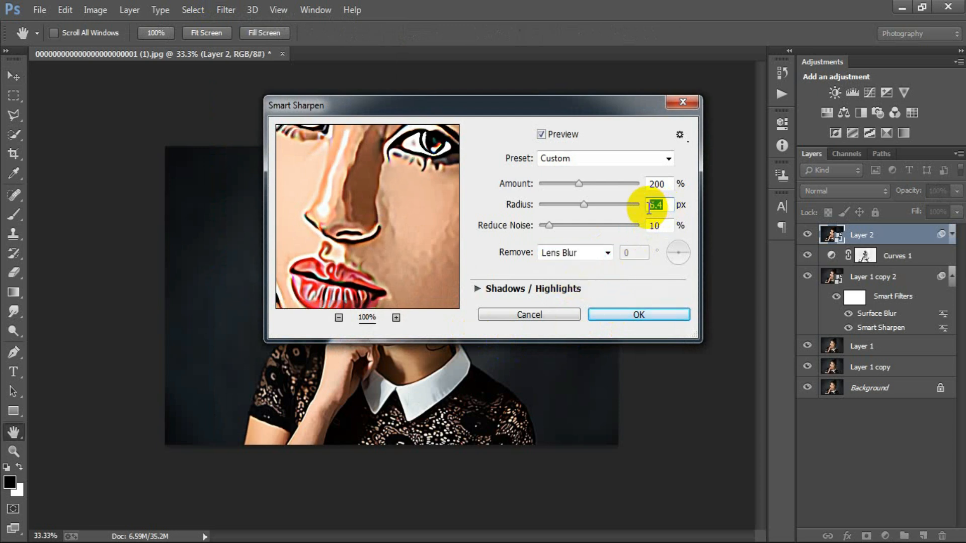
pyautogui.write('1.')
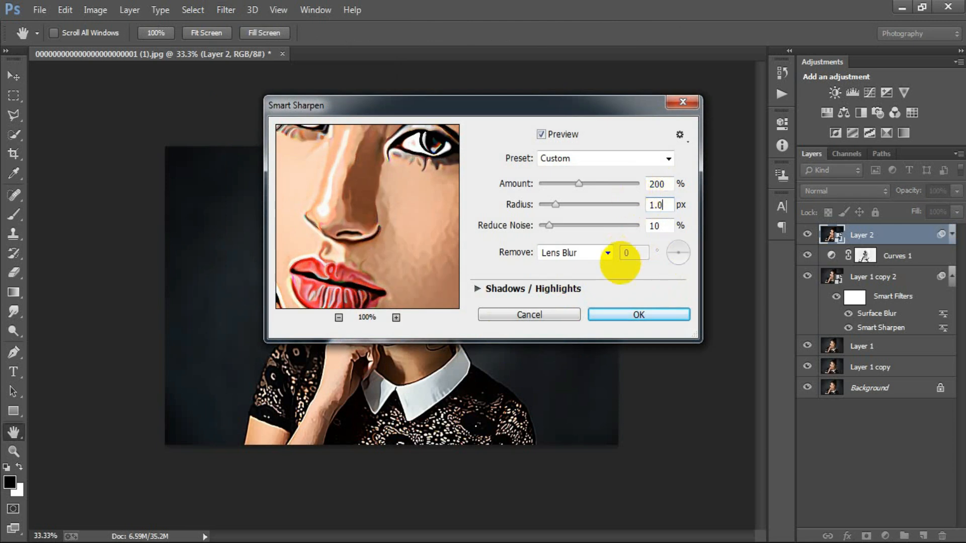
pyautogui.click(644, 313)
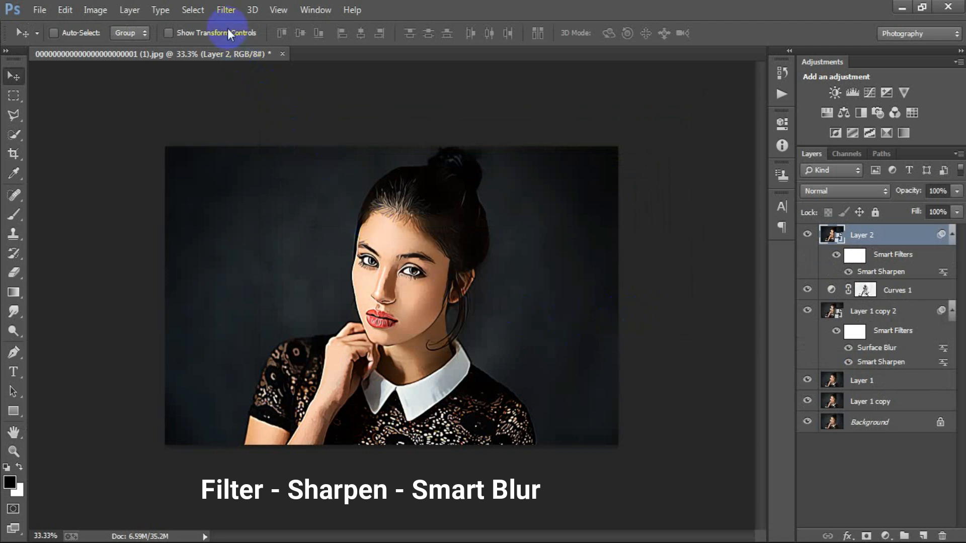
# Apply Smart Blur to Layer 2 with radius 3.0, threshold 25.0, Low quality and Normal mode
pyautogui.click(225, 12)
pyautogui.moveTo(274, 187)
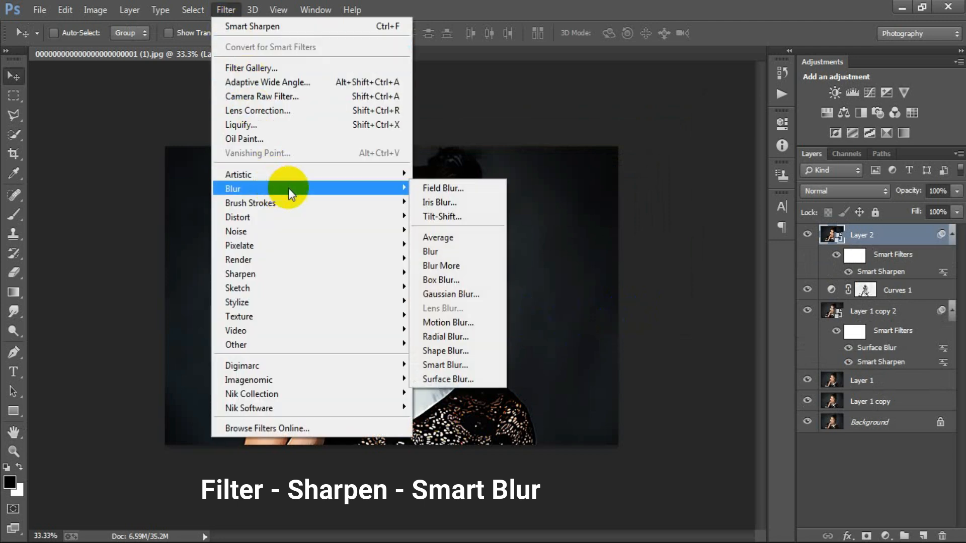
pyautogui.click(484, 364)
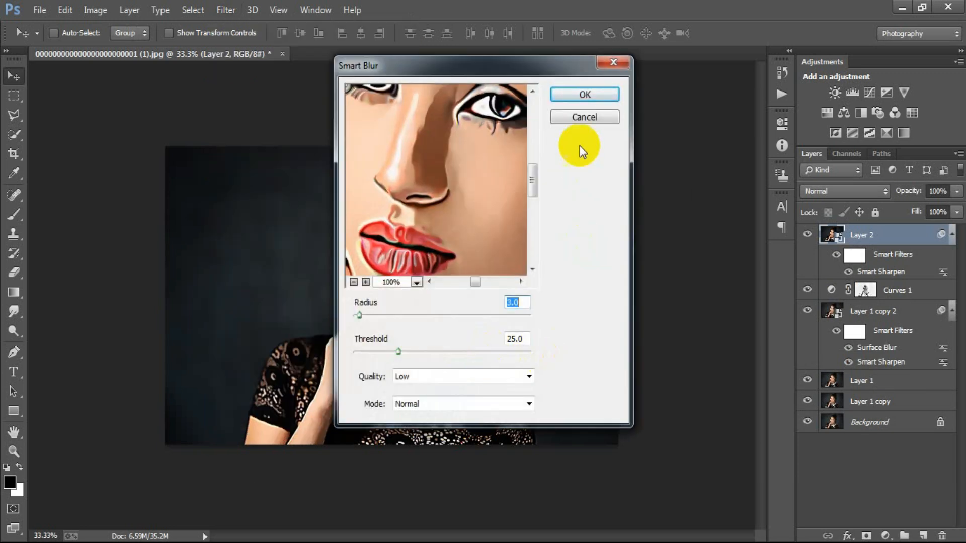
pyautogui.click(586, 95)
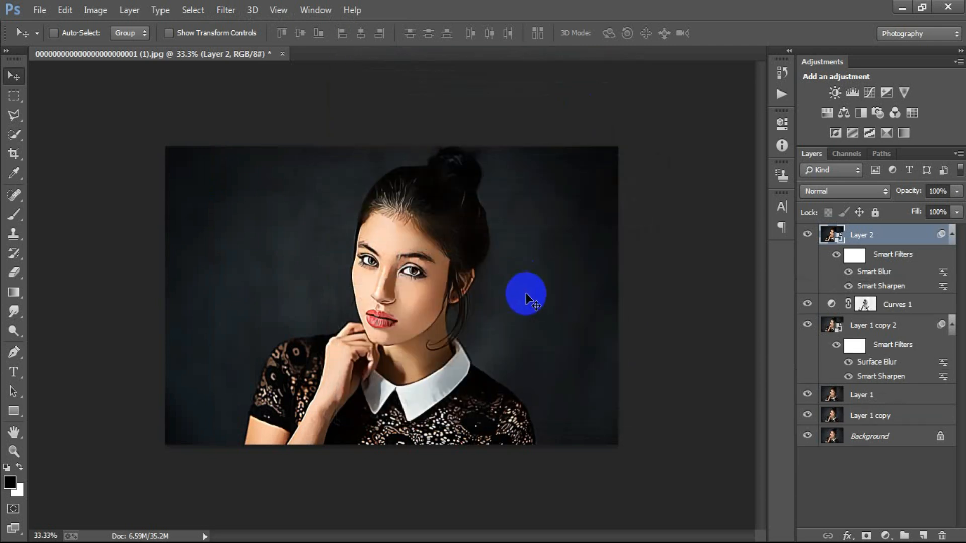
# Apply Surface Blur to Layer 2 with a radius of 30 pixels and a threshold of 15 levels
pyautogui.click(226, 10)
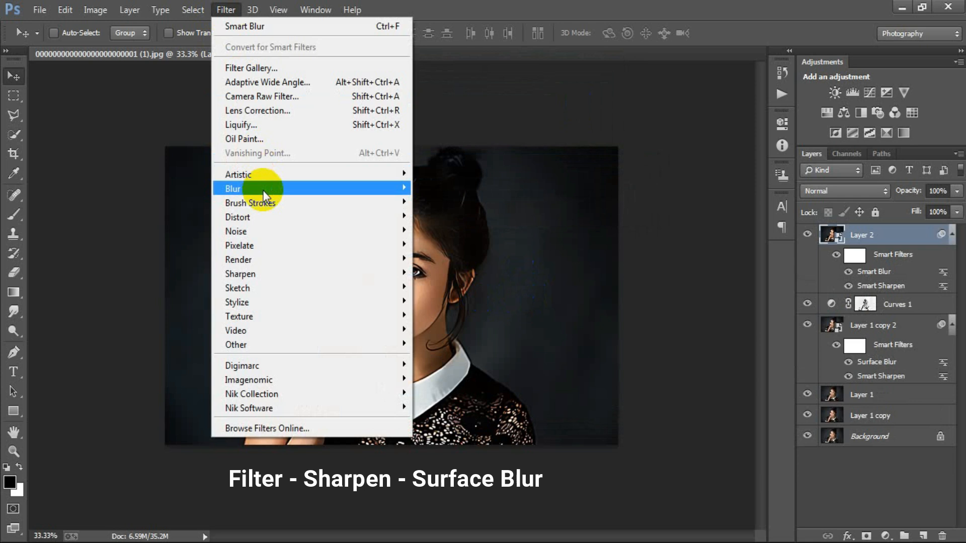
pyautogui.moveTo(282, 192)
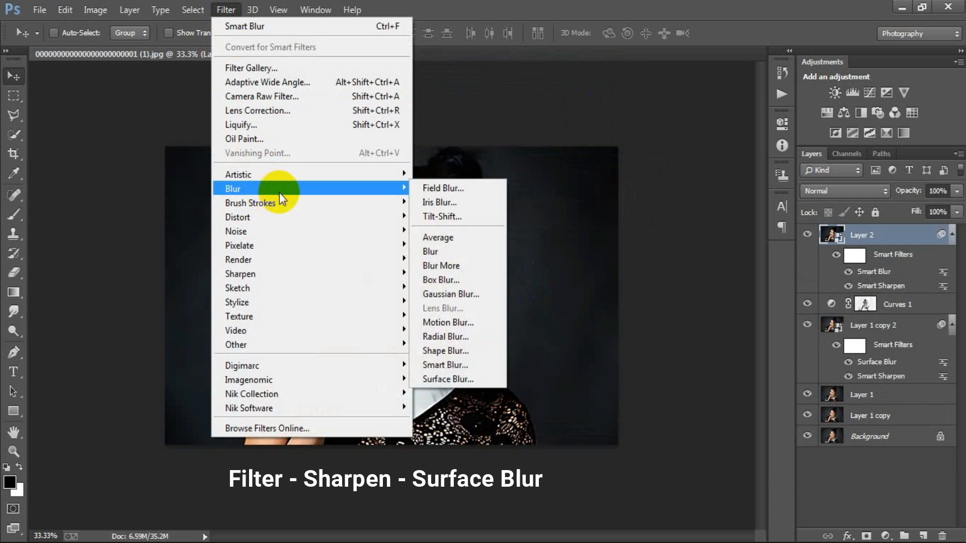
pyautogui.click(481, 378)
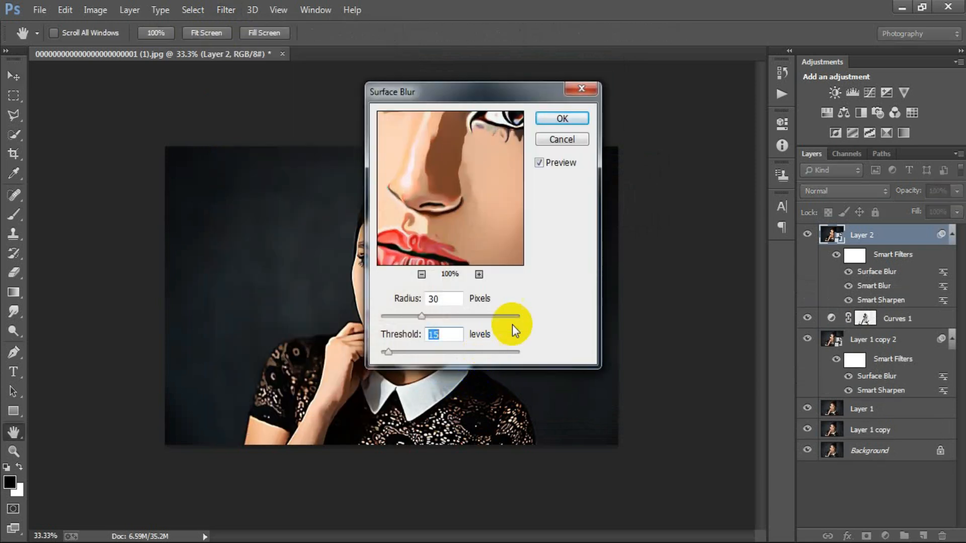
pyautogui.click(553, 120)
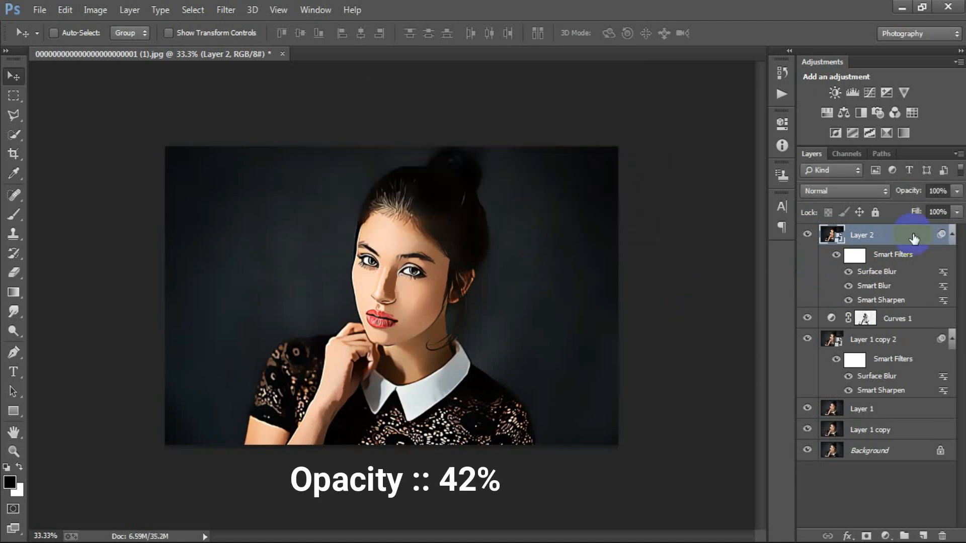
# Set Layer 2's opacity to 42% and stamp all visible layers onto a new top layer
pyautogui.click(939, 191)
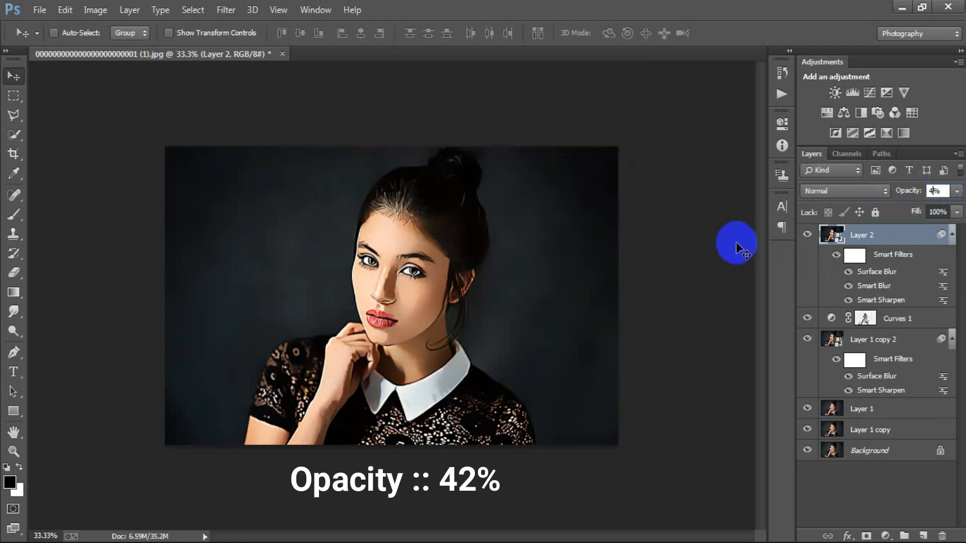
pyautogui.click(949, 237)
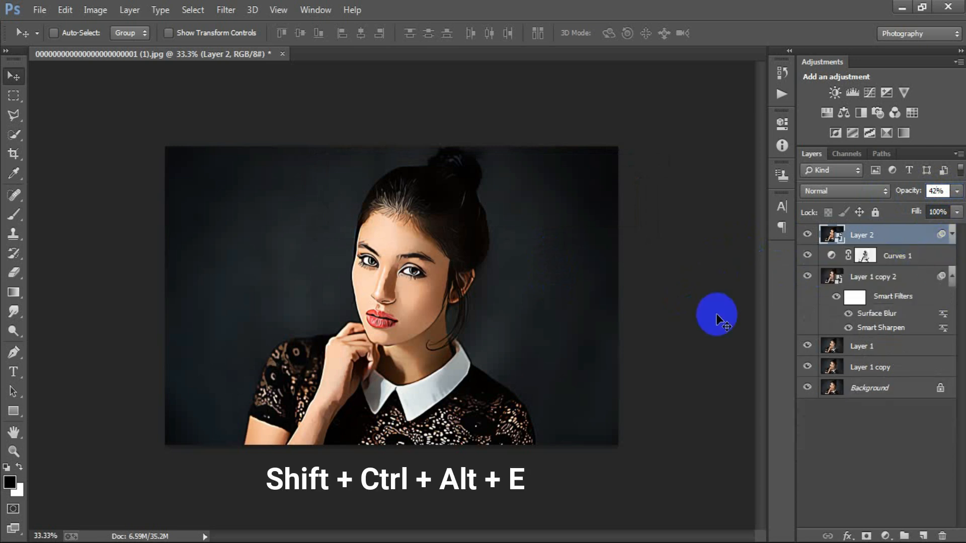
pyautogui.hotkey('ctrl', 'shift', 'alt', 'e')
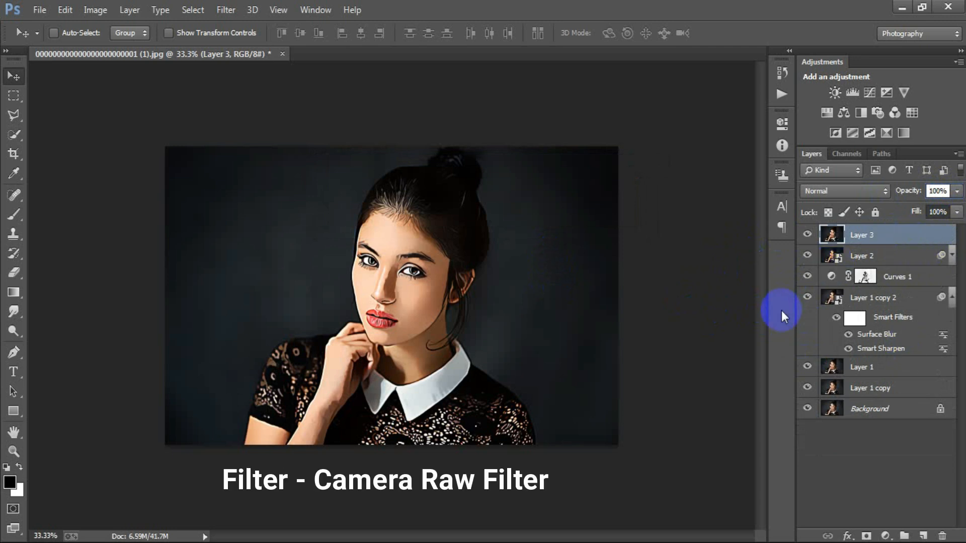
# In the Camera Raw Filter, set temperature +6, tint +8, exposure +0.05, contrast -4, highlights +4, shadows +3, blacks -10 and clarity +4
pyautogui.click(225, 11)
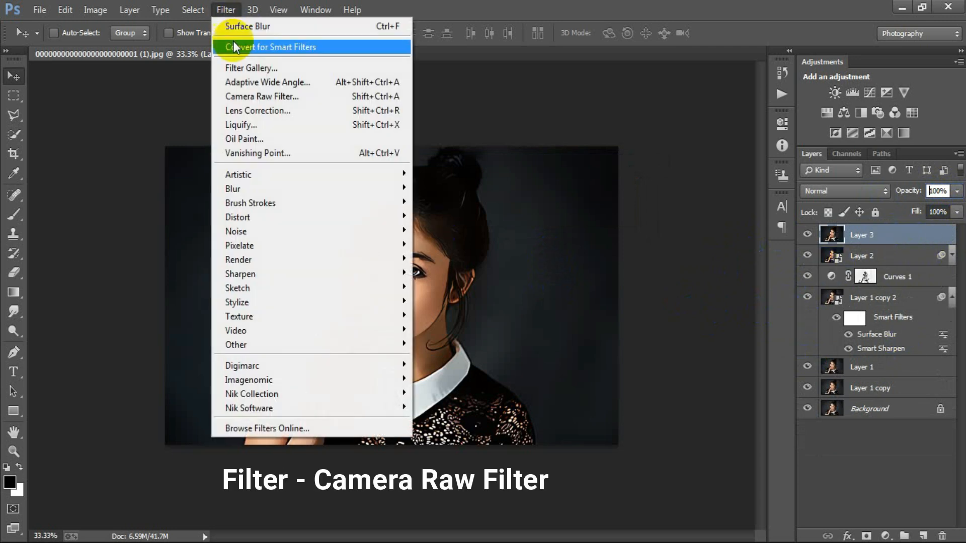
pyautogui.click(289, 96)
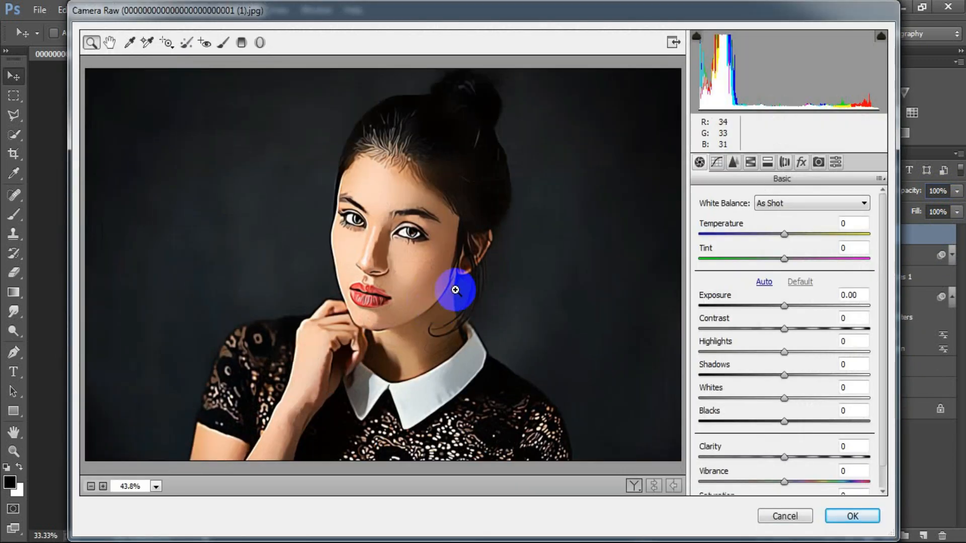
pyautogui.moveTo(785, 234); pyautogui.dragTo(789, 258)
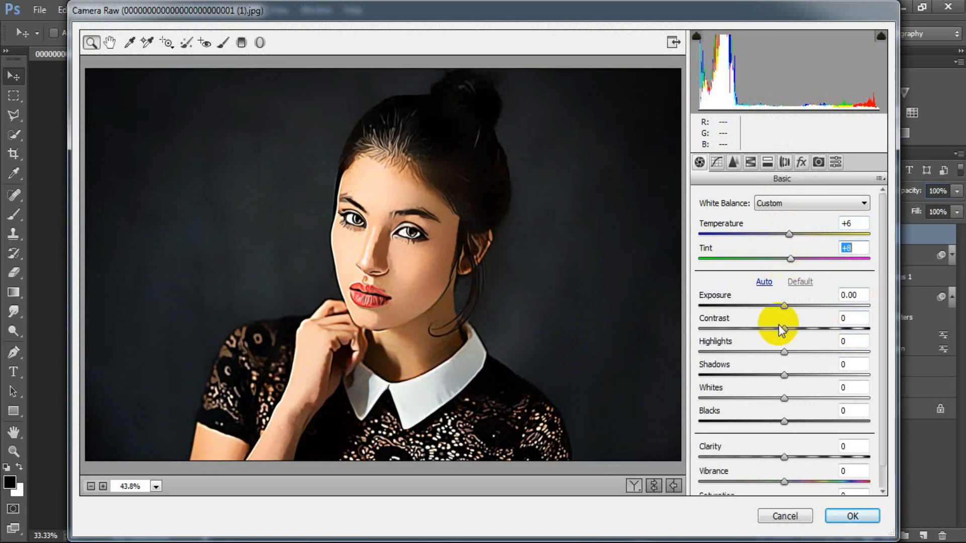
pyautogui.click(785, 306)
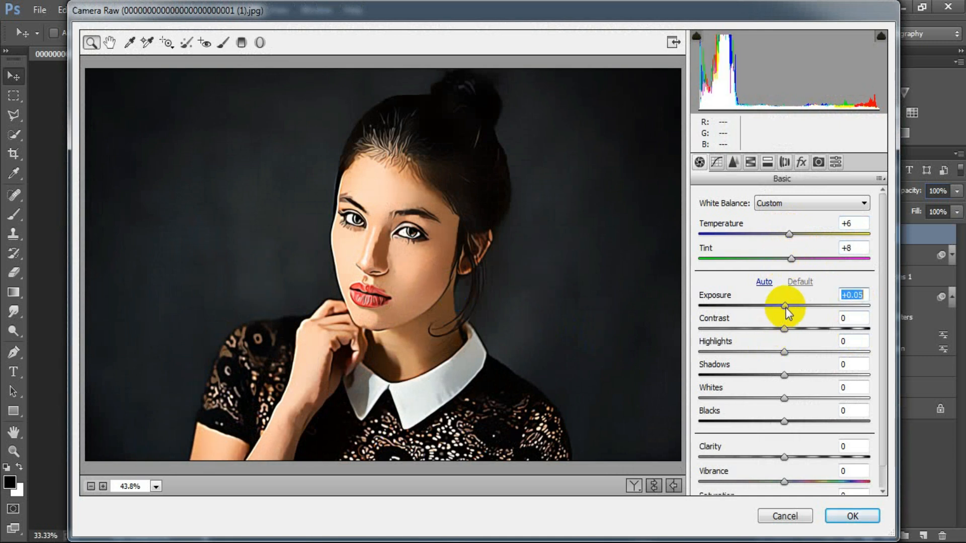
pyautogui.moveTo(785, 306); pyautogui.dragTo(788, 352)
pyautogui.moveTo(785, 423); pyautogui.dragTo(776, 421)
pyautogui.moveTo(783, 375); pyautogui.dragTo(787, 375)
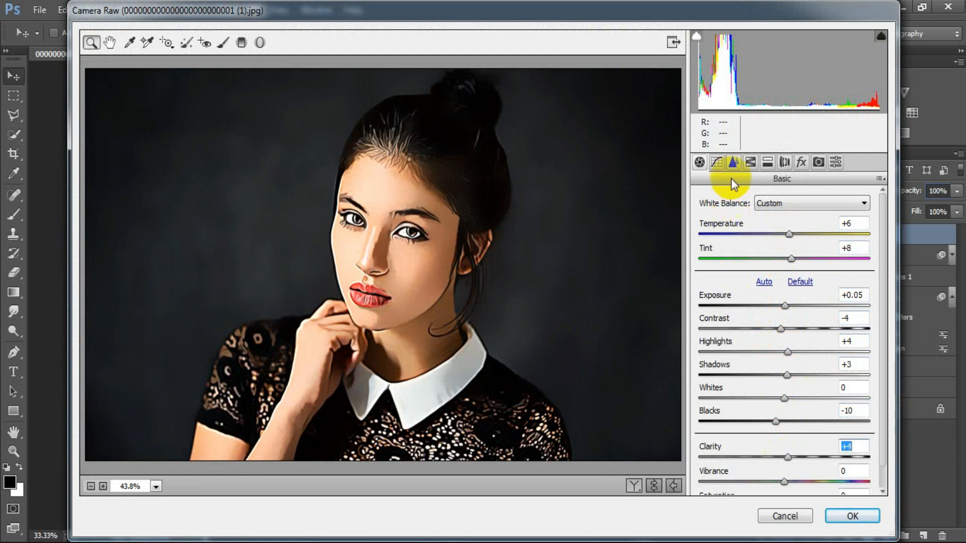
# Set the luminance noise reduction to 30 and the sharpening amount to 13 in Camera Raw
pyautogui.click(733, 162)
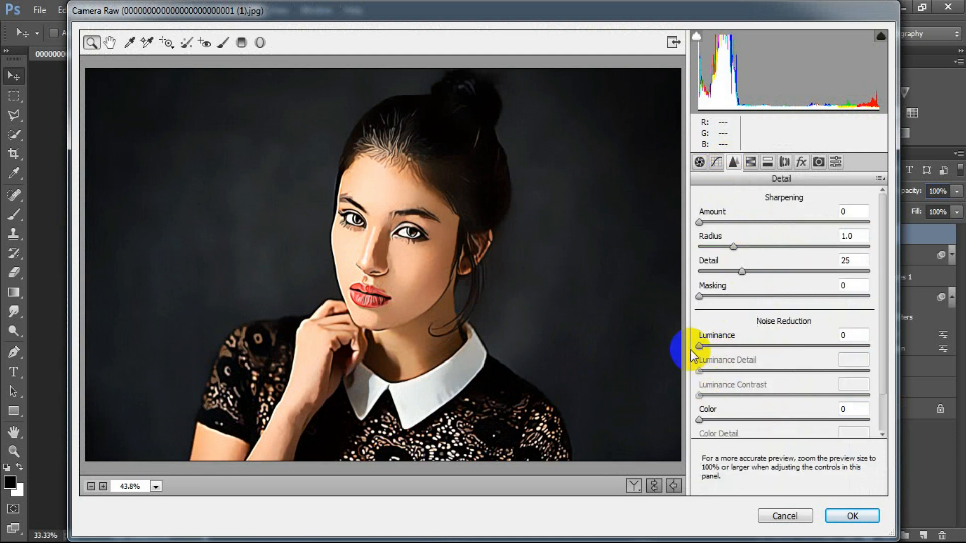
pyautogui.moveTo(700, 346); pyautogui.dragTo(713, 347)
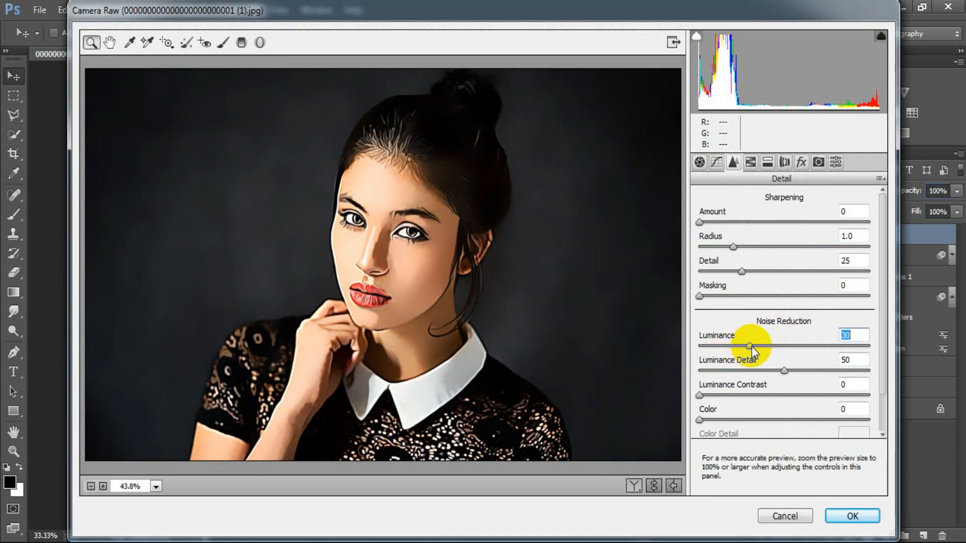
pyautogui.moveTo(699, 222); pyautogui.dragTo(713, 222)
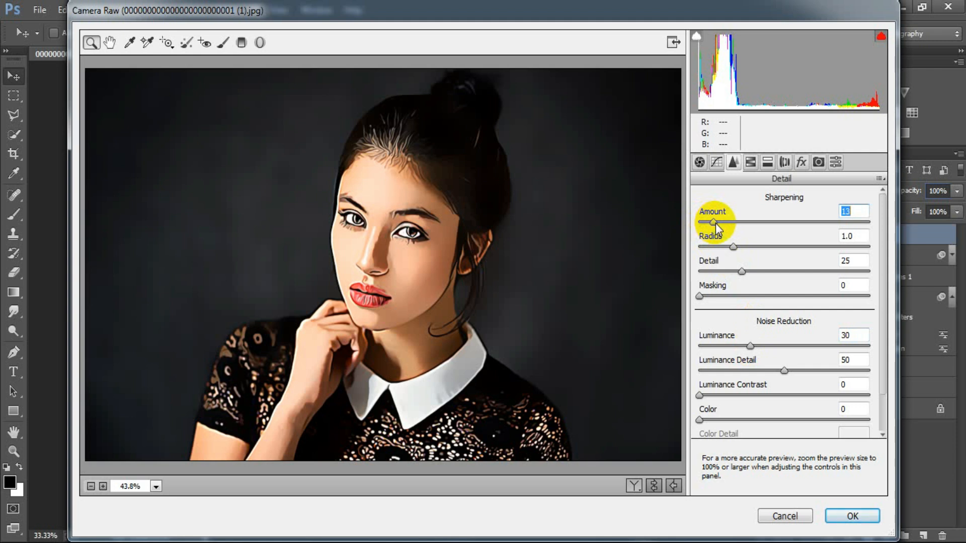
# Shift the HSL hue of the oranges to +8 and the yellows to -4
pyautogui.click(751, 162)
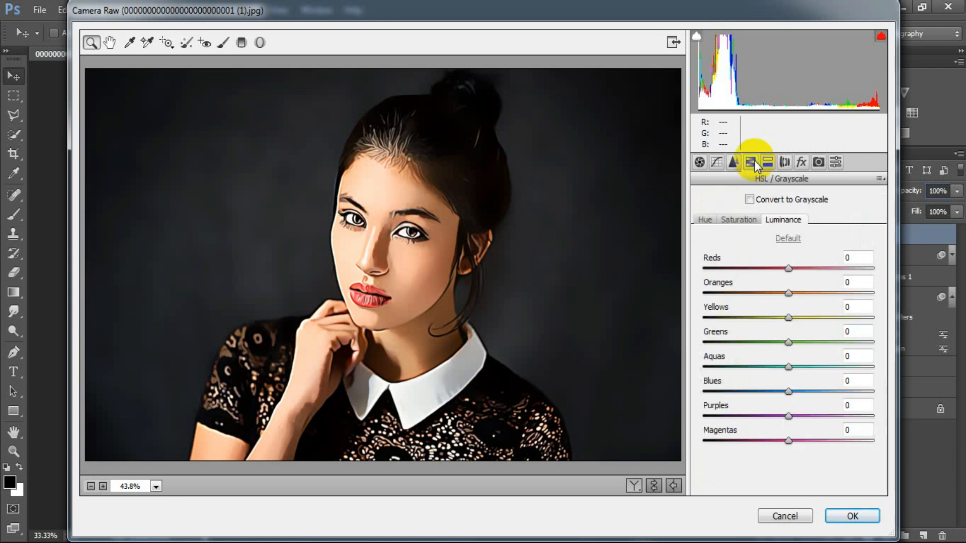
pyautogui.click(705, 224)
pyautogui.moveTo(787, 292); pyautogui.dragTo(794, 294)
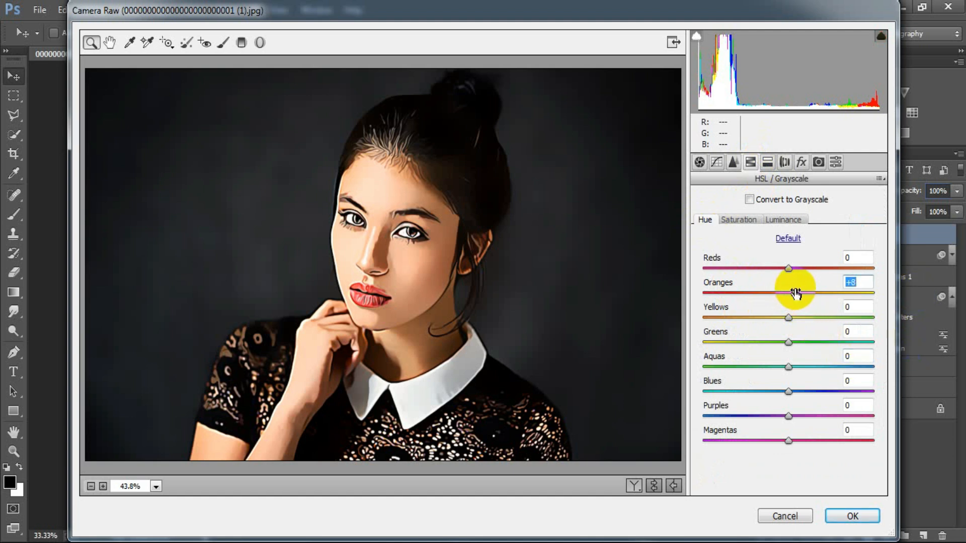
pyautogui.moveTo(789, 318); pyautogui.dragTo(784, 318)
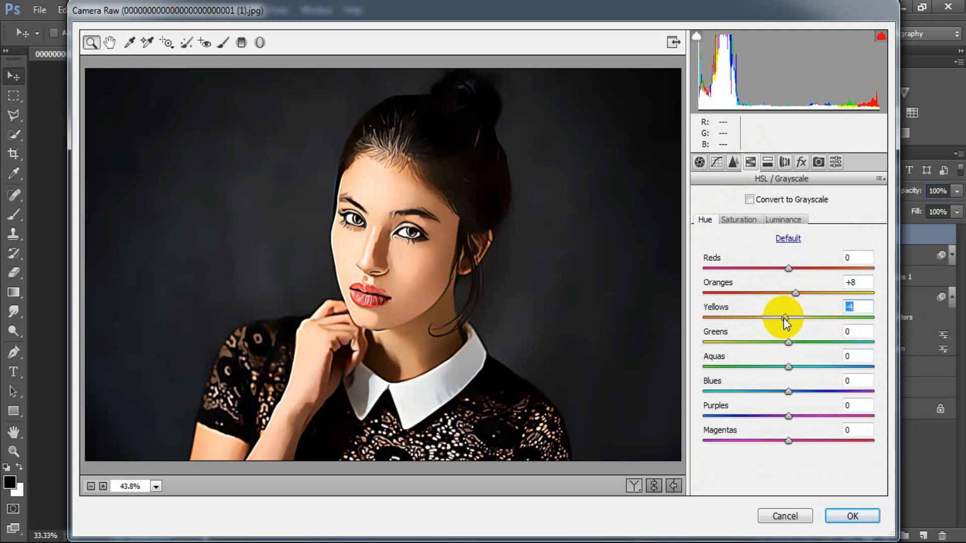
# Raise the HSL saturation of the oranges to +8, the greens to +6 and the aquas to +3
pyautogui.click(744, 220)
pyautogui.moveTo(788, 295); pyautogui.dragTo(794, 294)
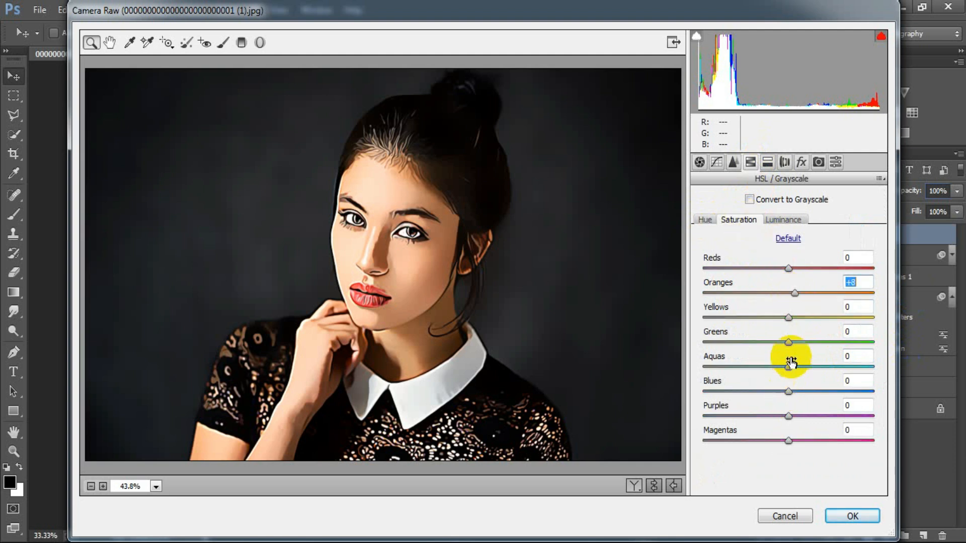
pyautogui.moveTo(788, 342); pyautogui.dragTo(792, 365)
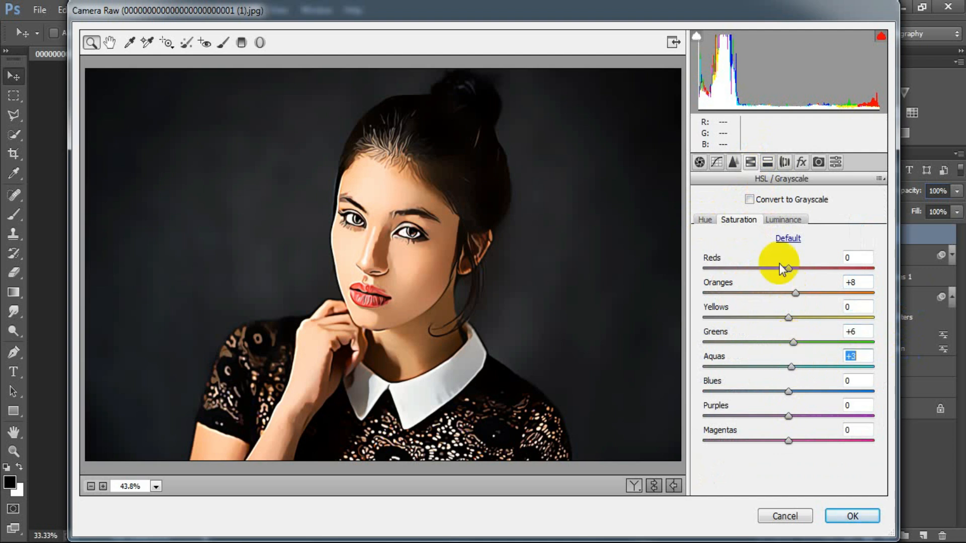
# Set the HSL luminance of the oranges to +8, the greens to +5 and the yellows to -8
pyautogui.click(782, 220)
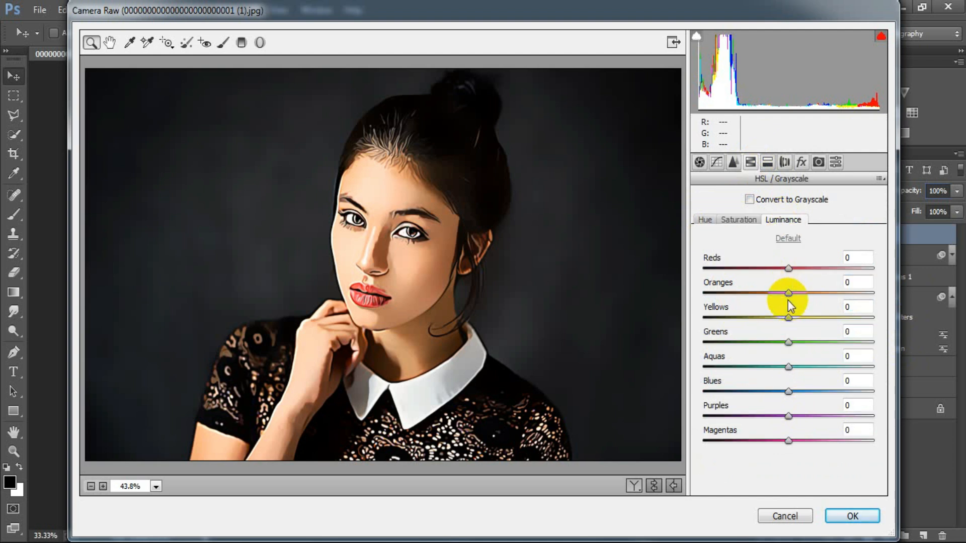
pyautogui.moveTo(788, 294)
pyautogui.mouseDown()
pyautogui.moveTo(799, 297)
pyautogui.moveTo(761, 296)
pyautogui.moveTo(795, 294)
pyautogui.mouseUp()
pyautogui.moveTo(788, 342); pyautogui.dragTo(780, 316)
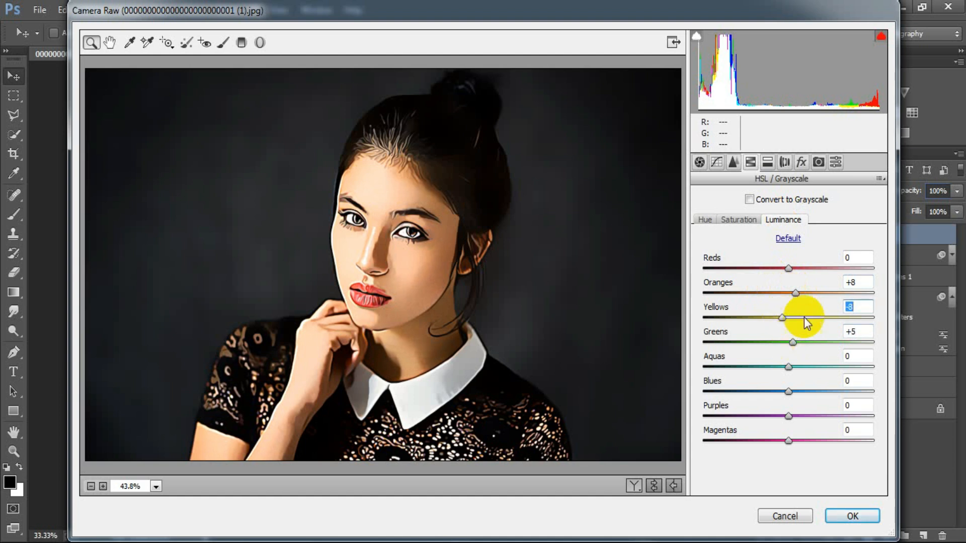
# Adjust the post-crop vignetting amount with the Highlight Priority style and apply the Camera Raw adjustments to the stamped layer
pyautogui.click(800, 162)
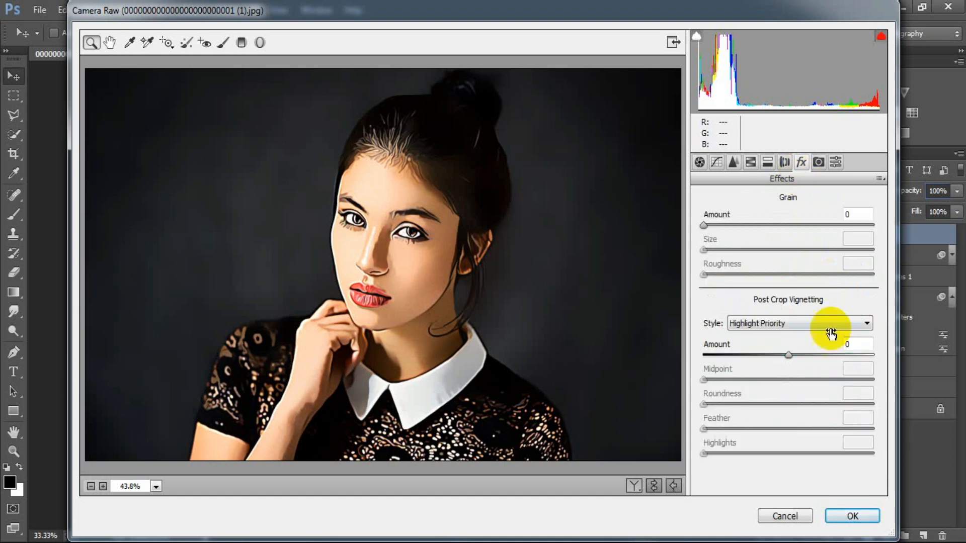
pyautogui.moveTo(789, 358); pyautogui.dragTo(789, 355)
pyautogui.click(849, 515)
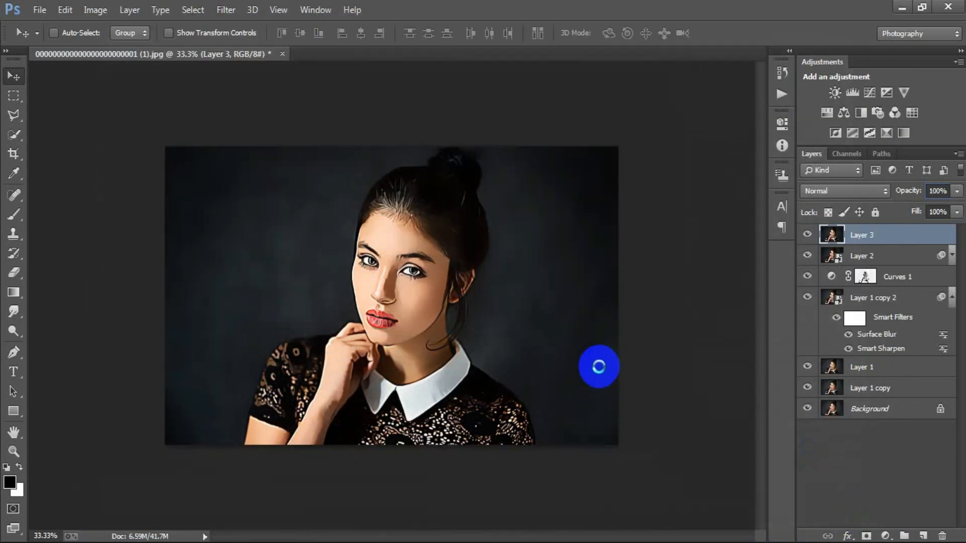
# Compare the original Background photo with the finished painted portrait by repeatedly isolating the Background layer and restoring all layers
pyautogui.hotkey('ctrl', '+')
pyautogui.click(807, 410)
pyautogui.keyDown('alt'); pyautogui.click(807, 410); pyautogui.keyUp('alt')
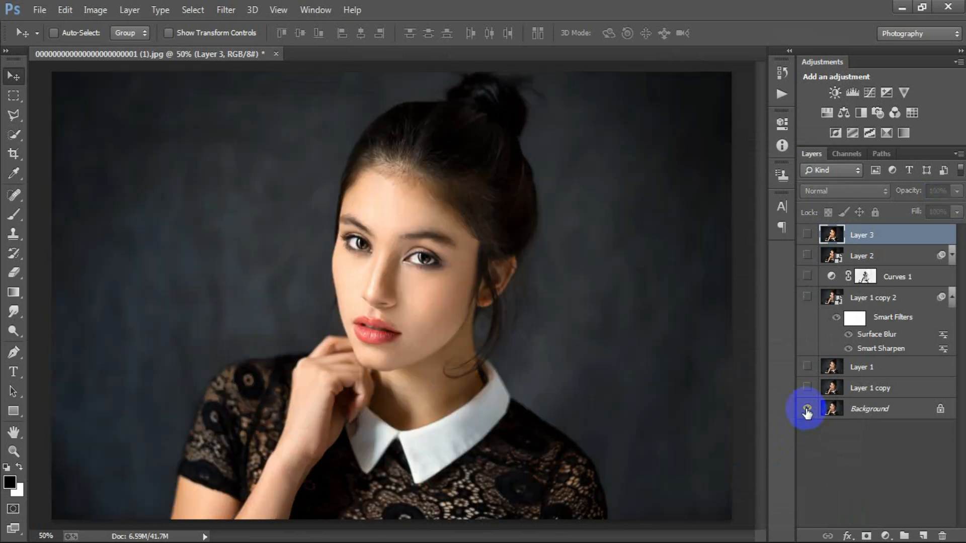
pyautogui.keyDown('alt'); pyautogui.click(806, 409); pyautogui.keyUp('alt')
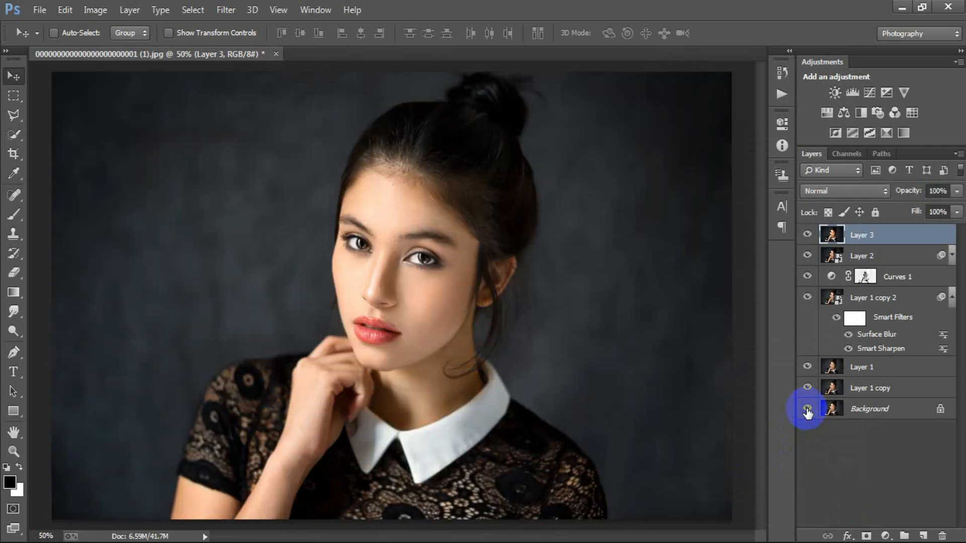
pyautogui.keyDown('alt'); pyautogui.click(807, 409); pyautogui.keyUp('alt')
pyautogui.keyDown('alt'); pyautogui.click(807, 409); pyautogui.keyUp('alt')
pyautogui.keyDown('alt'); pyautogui.click(807, 409); pyautogui.keyUp('alt')
pyautogui.keyDown('alt'); pyautogui.click(807, 410); pyautogui.keyUp('alt')
pyautogui.keyDown('alt'); pyautogui.click(807, 410); pyautogui.keyUp('alt')
pyautogui.keyDown('alt'); pyautogui.click(807, 410); pyautogui.keyUp('alt')
pyautogui.keyDown('alt'); pyautogui.click(807, 410); pyautogui.keyUp('alt')
pyautogui.keyDown('alt'); pyautogui.click(807, 410); pyautogui.keyUp('alt')
pyautogui.keyDown('alt'); pyautogui.click(806, 410); pyautogui.keyUp('alt')
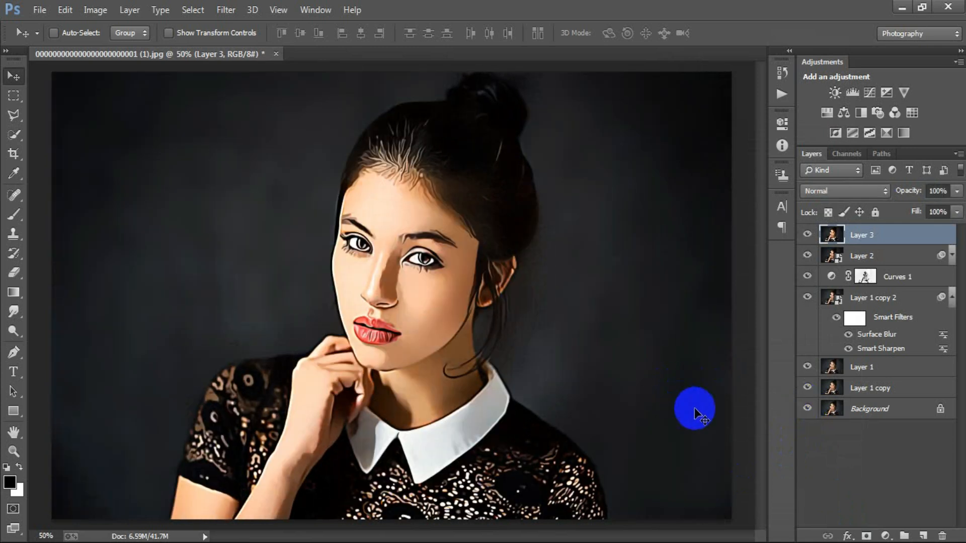